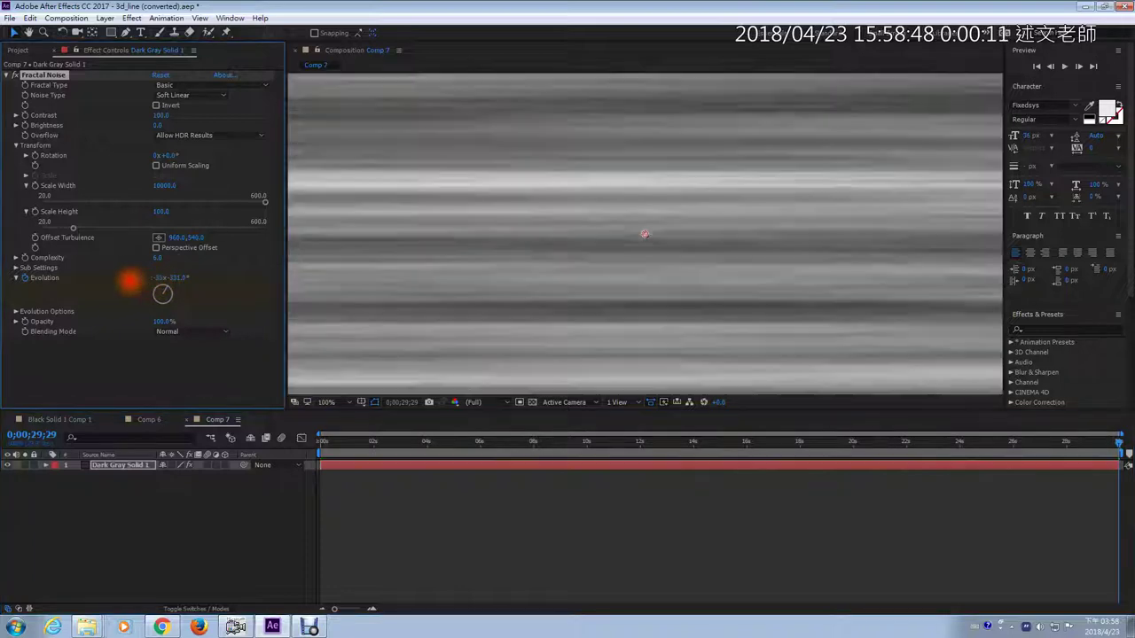
Scrub through the fractal noise animation in Comp 7 and compare it with the finished lines in Black Solid 1 Comp 1
{"action": "left_click_drag", "start_coordinate": [324, 443], "coordinate": [800, 436]}
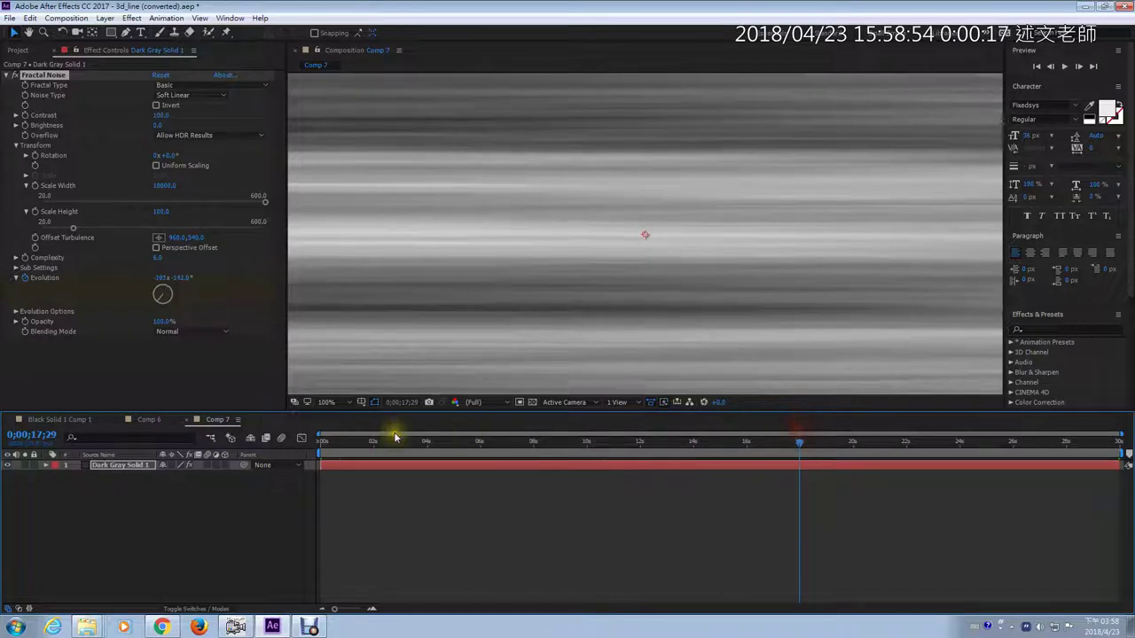
{"action": "key", "text": "Home"}
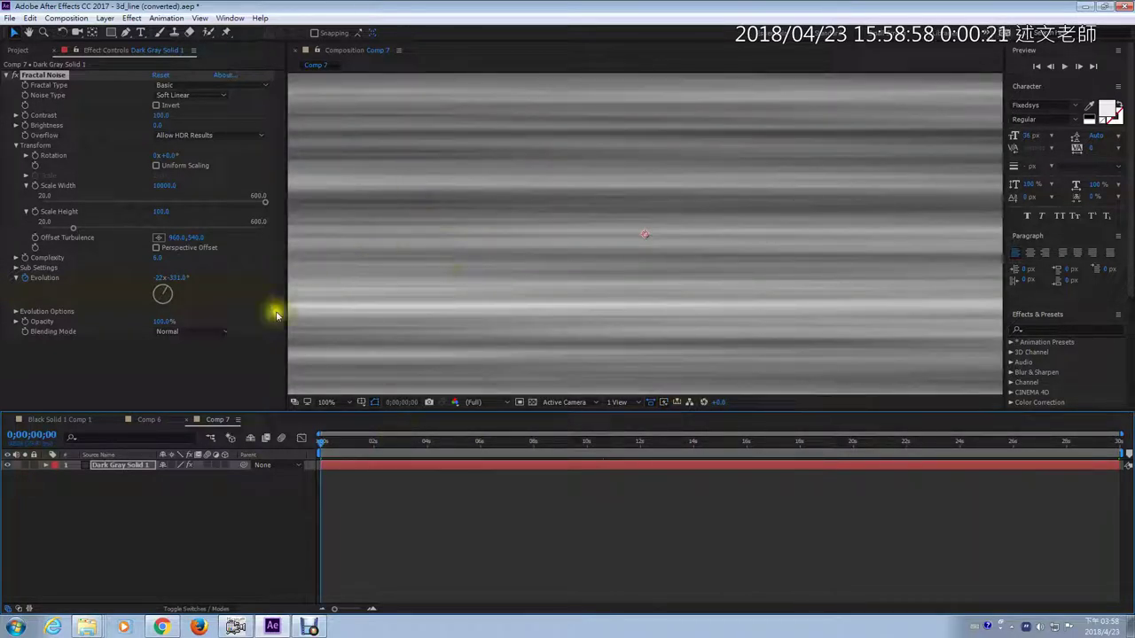
{"action": "left_click", "coordinate": [63, 424]}
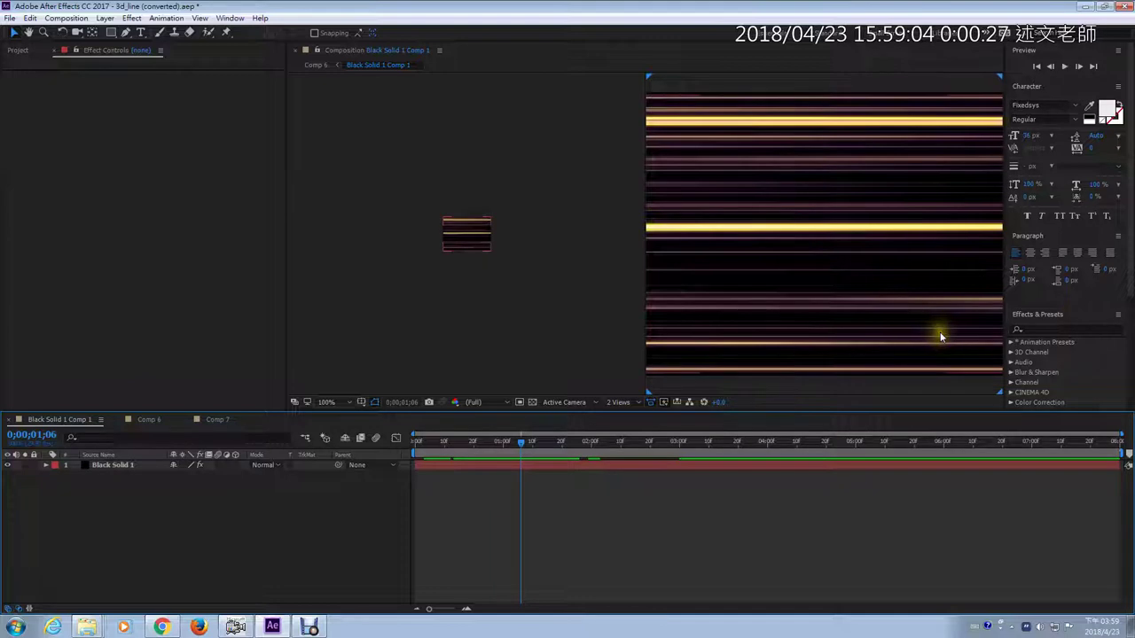
{"action": "left_click", "coordinate": [219, 423]}
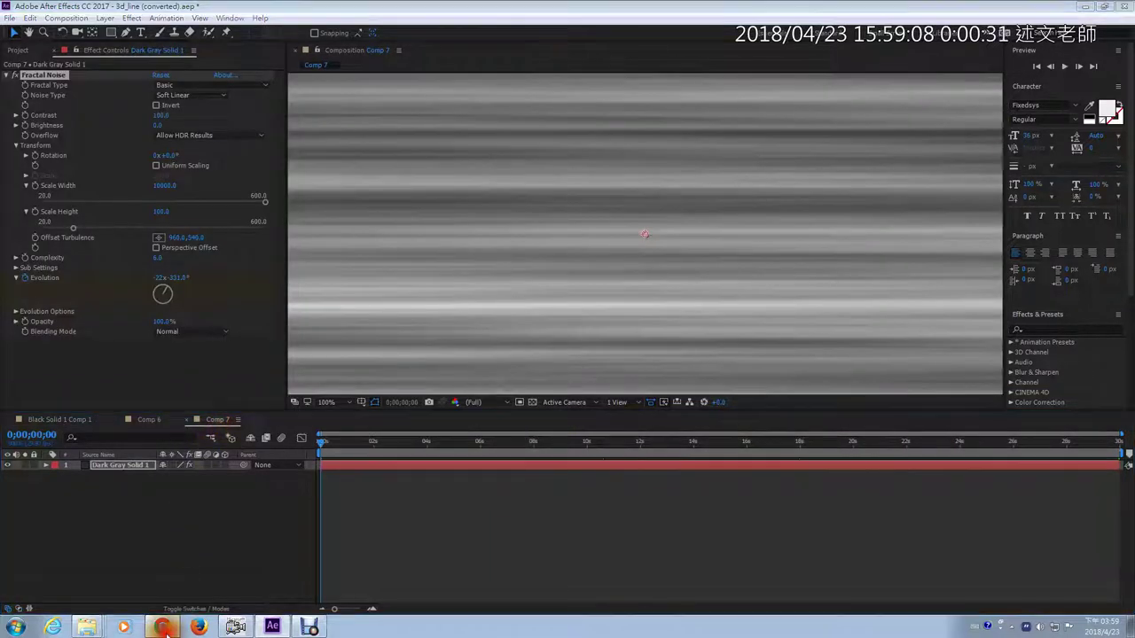
Switch to the tutorial document in Chrome and read step 4 on adding the Levels effect
{"action": "left_click", "coordinate": [163, 627]}
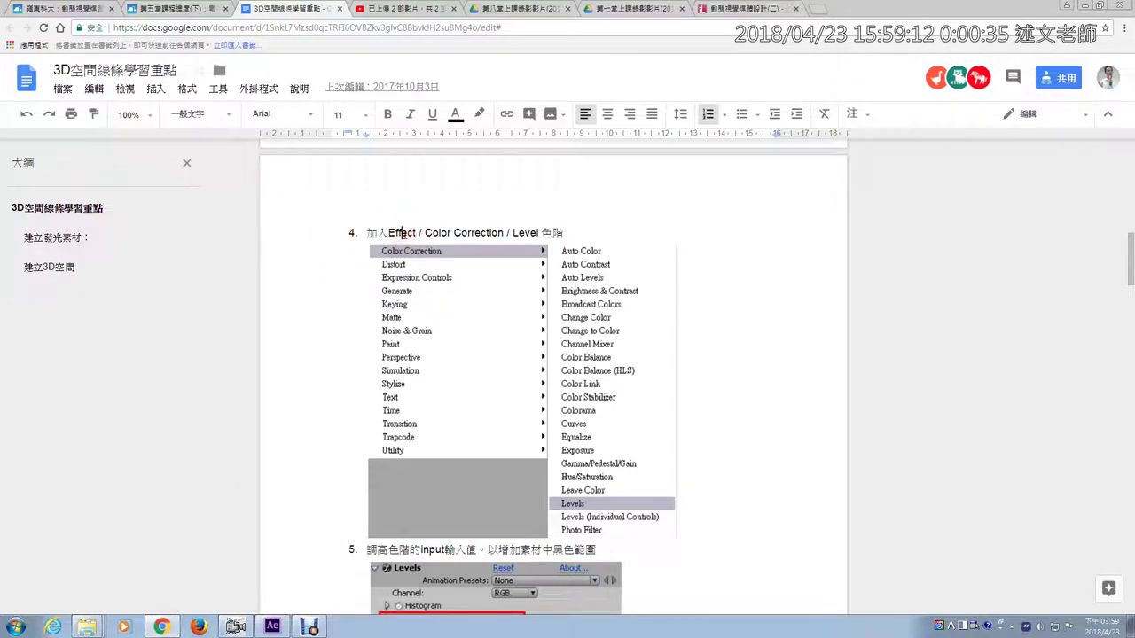
{"action": "scroll", "coordinate": [404, 234], "scroll_direction": "up", "scroll_amount": 2}
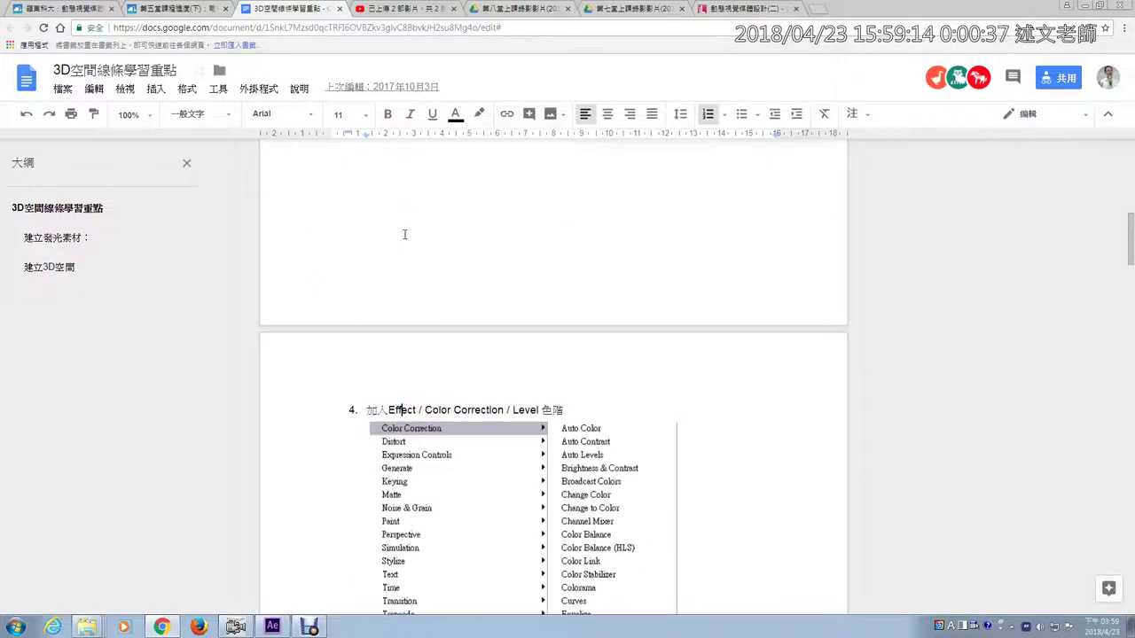
{"action": "scroll", "coordinate": [404, 234], "scroll_direction": "down", "scroll_amount": 2}
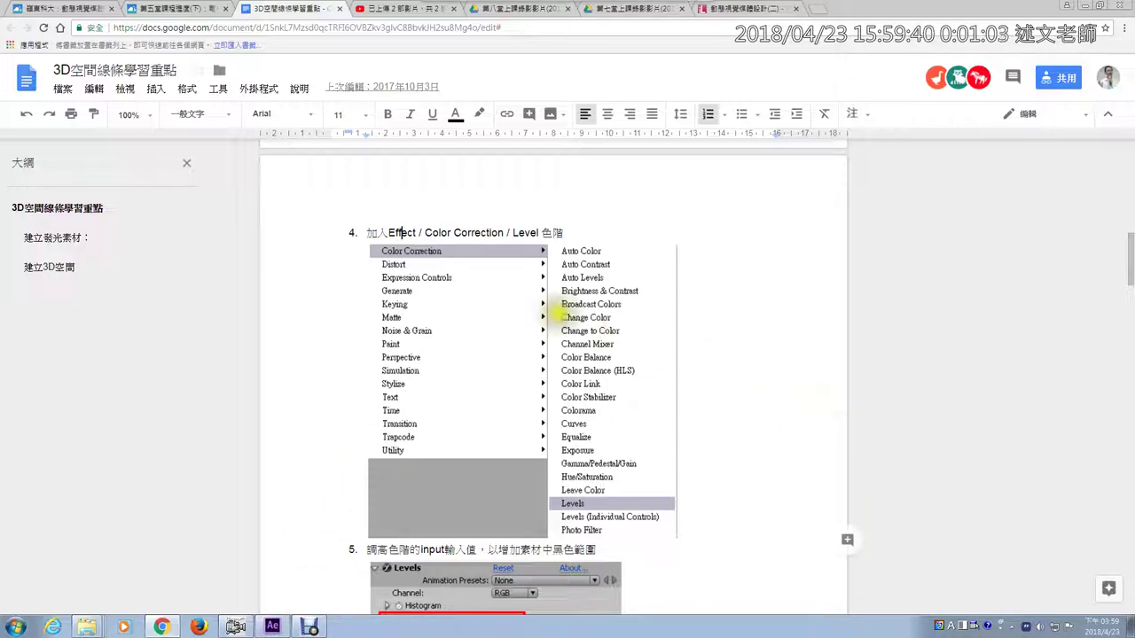
{"action": "left_click_drag", "start_coordinate": [375, 259], "coordinate": [482, 257]}
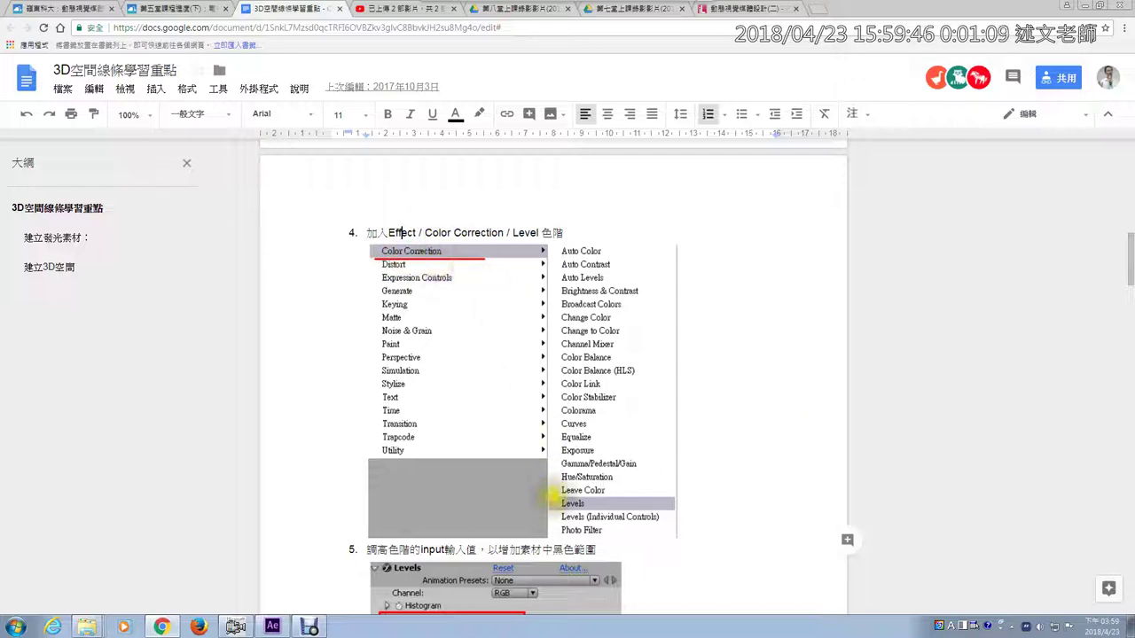
{"action": "mouse_move", "coordinate": [538, 493]}
{"action": "left_mouse_down"}
{"action": "mouse_move", "coordinate": [545, 509]}
{"action": "mouse_move", "coordinate": [567, 465]}
{"action": "left_mouse_up"}
{"action": "key", "text": "Escape"}
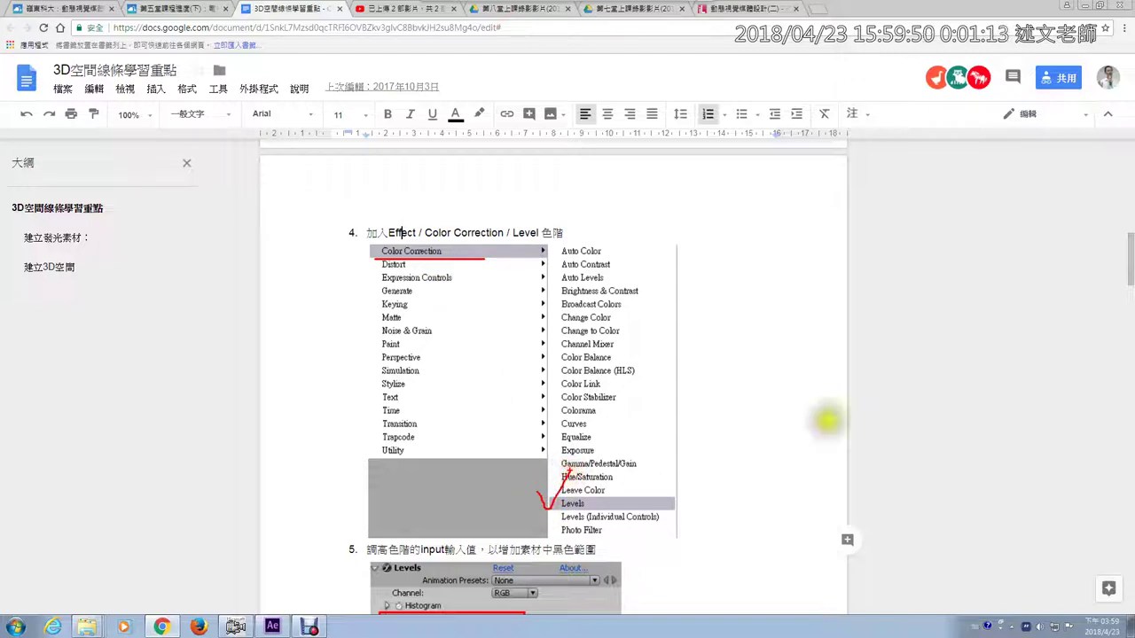
Return to After Effects, apply the Color Correction effect Levels to Dark Gray Solid 1, and widen the effect controls area
{"action": "left_click", "coordinate": [275, 629]}
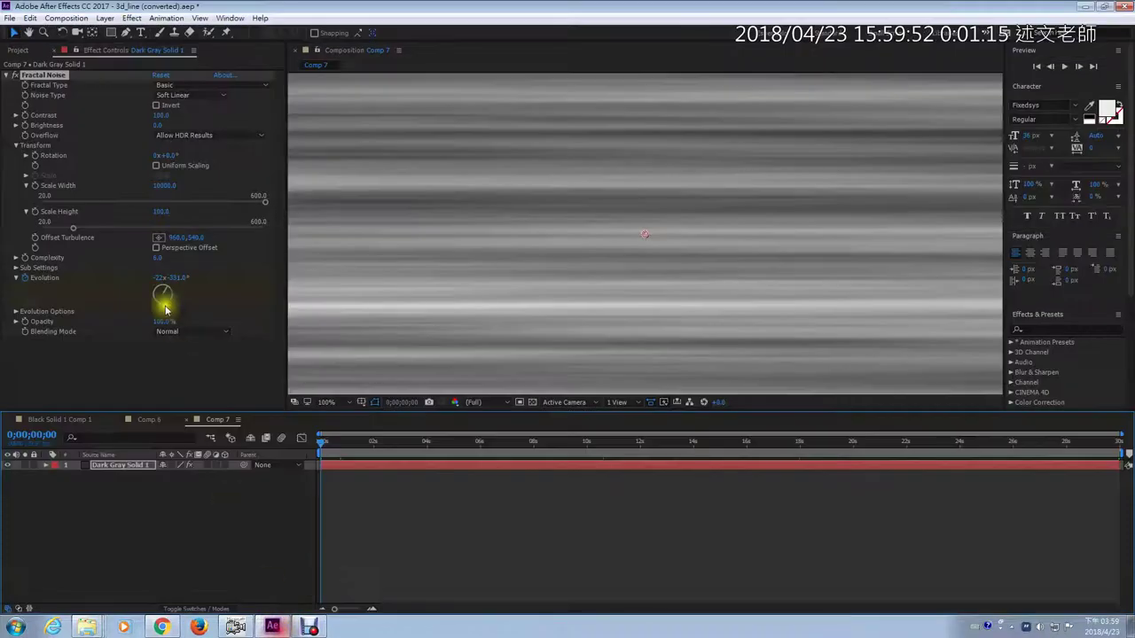
{"action": "left_click", "coordinate": [131, 19]}
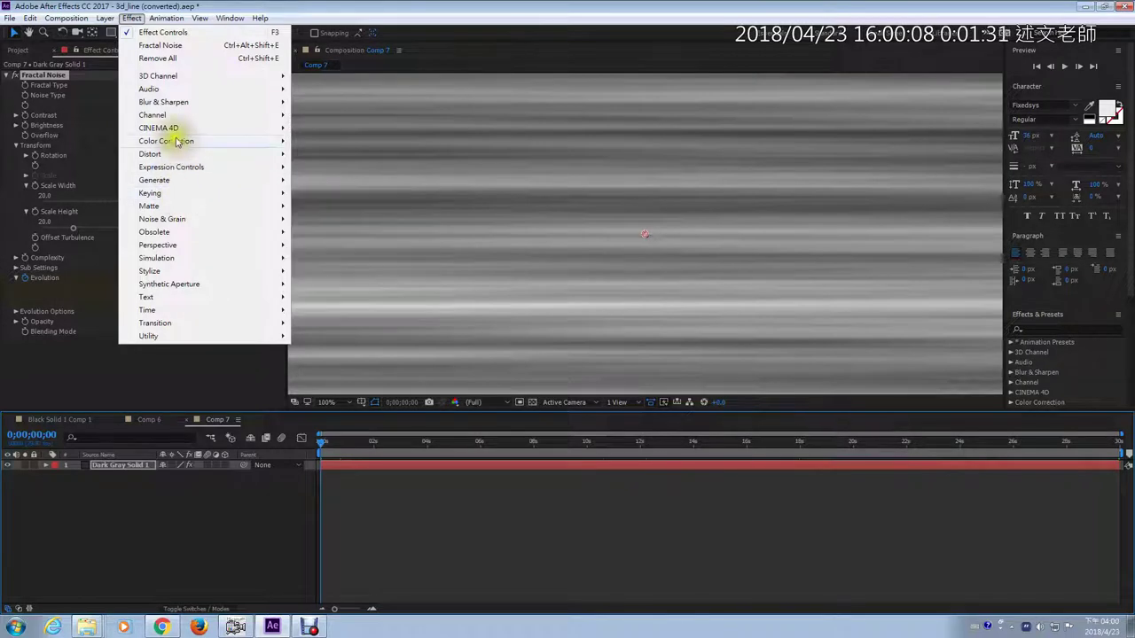
{"action": "mouse_move", "coordinate": [215, 140]}
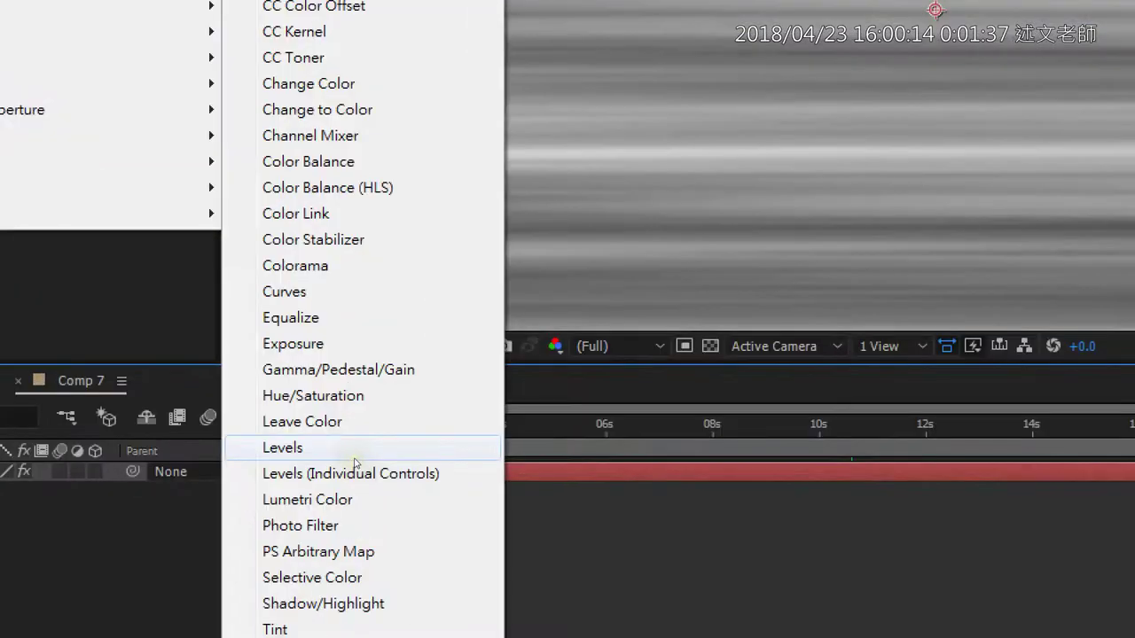
{"action": "mouse_move", "coordinate": [202, 443]}
{"action": "left_mouse_down"}
{"action": "mouse_move", "coordinate": [227, 432]}
{"action": "mouse_move", "coordinate": [253, 373]}
{"action": "left_mouse_up"}
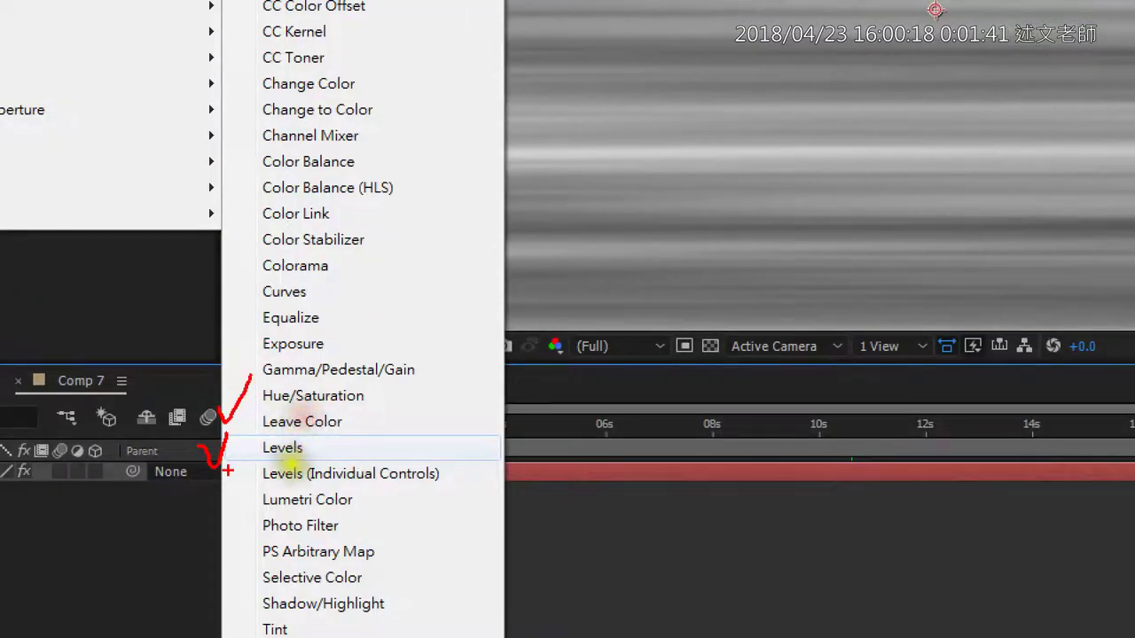
{"action": "mouse_move", "coordinate": [228, 468]}
{"action": "left_mouse_down"}
{"action": "mouse_move", "coordinate": [231, 493]}
{"action": "mouse_move", "coordinate": [243, 475]}
{"action": "left_mouse_up"}
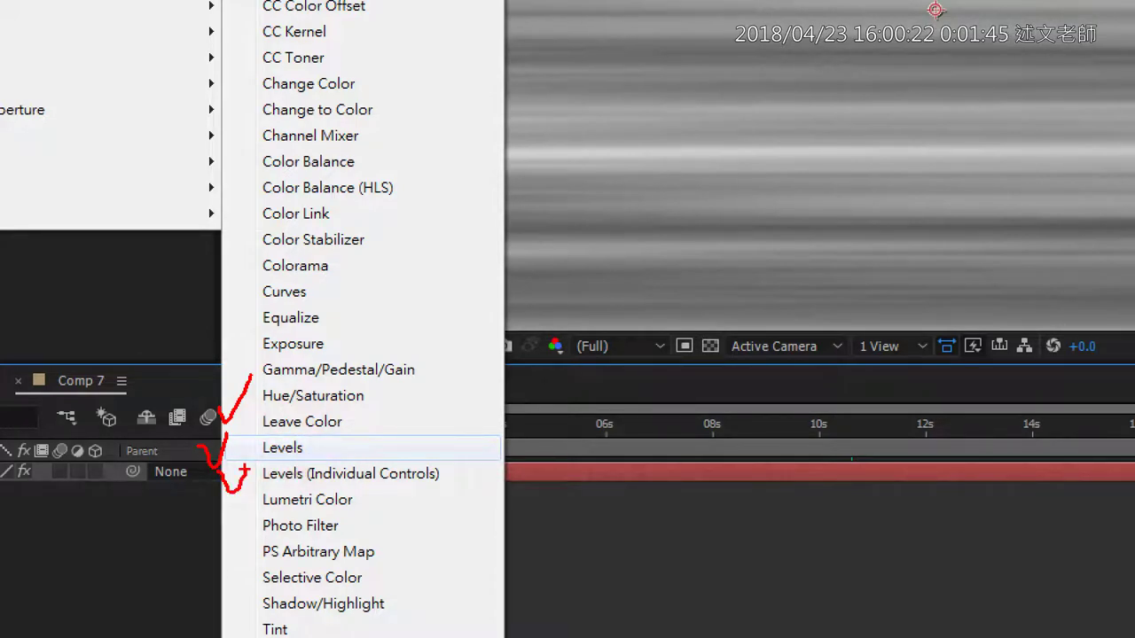
{"action": "mouse_move", "coordinate": [321, 446]}
{"action": "left_mouse_down"}
{"action": "mouse_move", "coordinate": [330, 460]}
{"action": "mouse_move", "coordinate": [363, 414]}
{"action": "left_mouse_up"}
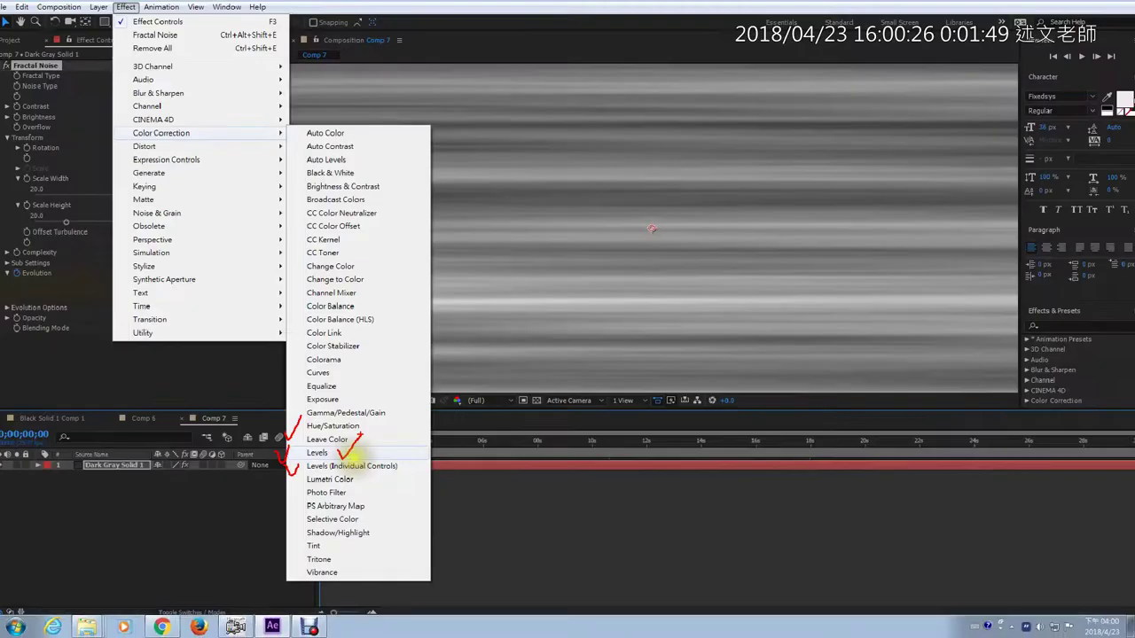
{"action": "left_click", "coordinate": [293, 449]}
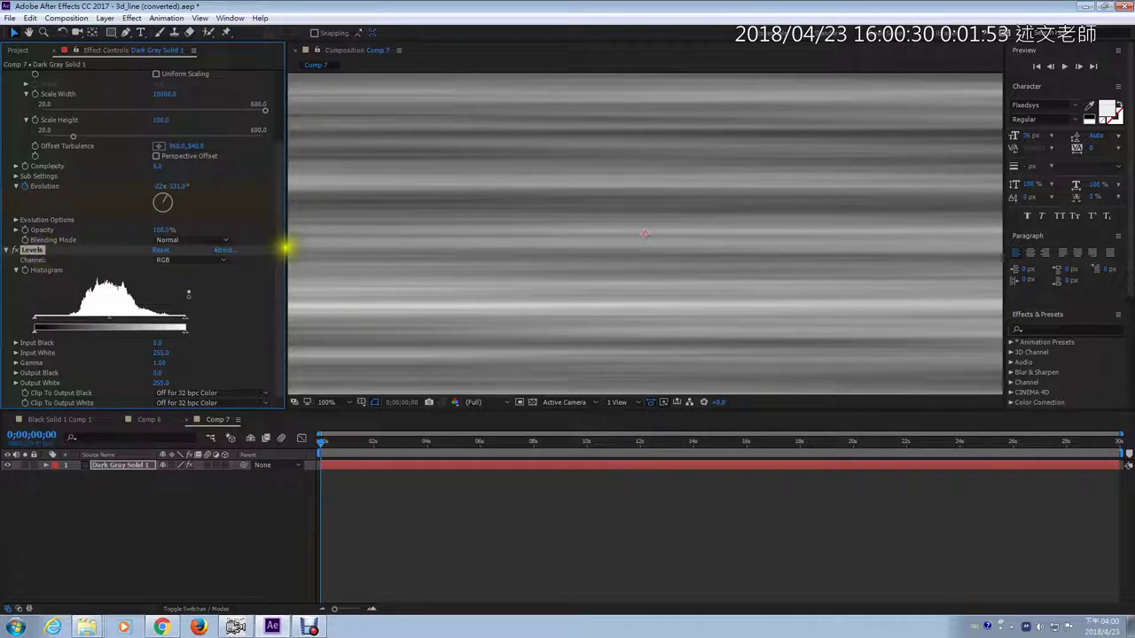
{"action": "left_click_drag", "start_coordinate": [285, 247], "coordinate": [349, 237]}
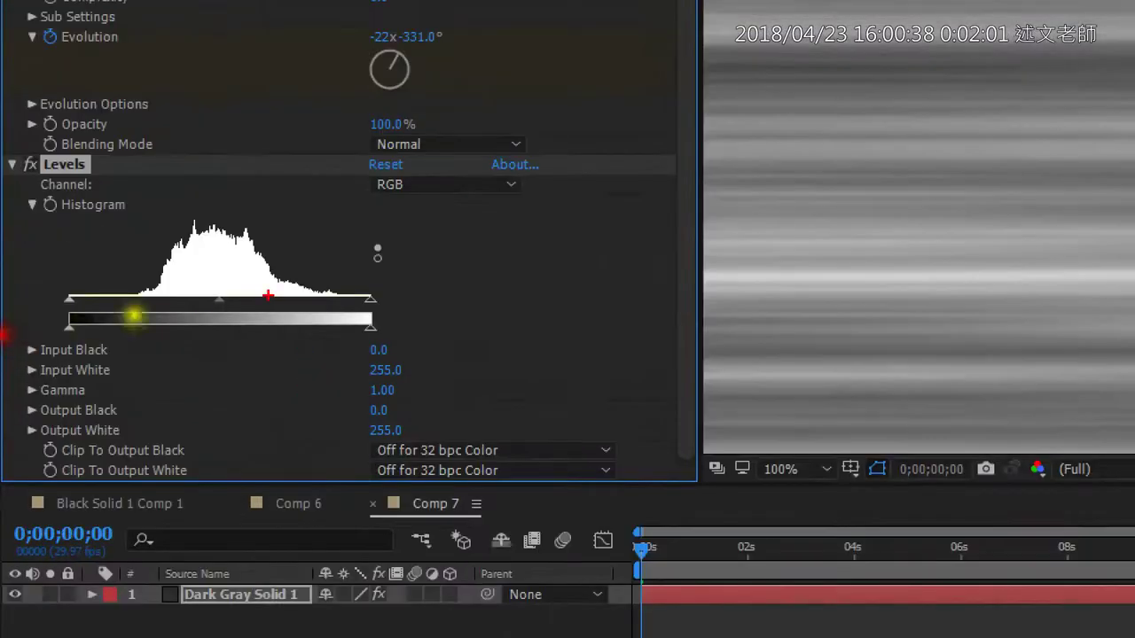
{"action": "left_click_drag", "start_coordinate": [176, 226], "coordinate": [168, 411]}
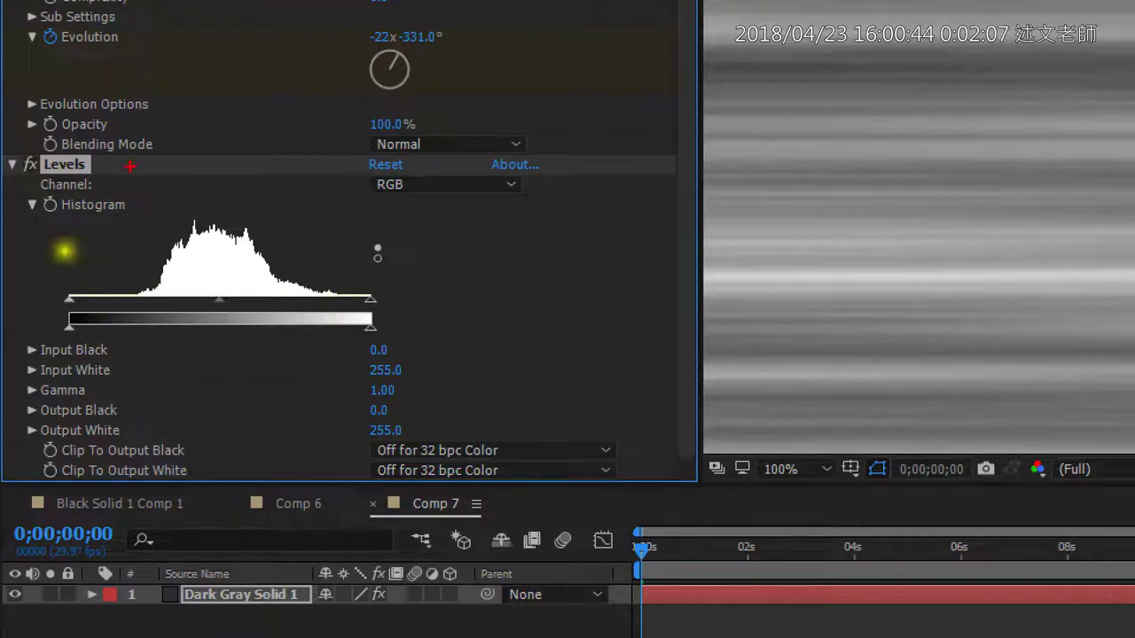
{"action": "left_click_drag", "start_coordinate": [118, 175], "coordinate": [49, 306]}
{"action": "mouse_move", "coordinate": [97, 277]}
{"action": "left_mouse_down"}
{"action": "mouse_move", "coordinate": [377, 353]}
{"action": "mouse_move", "coordinate": [422, 275]}
{"action": "mouse_move", "coordinate": [292, 140]}
{"action": "mouse_move", "coordinate": [130, 119]}
{"action": "left_mouse_up"}
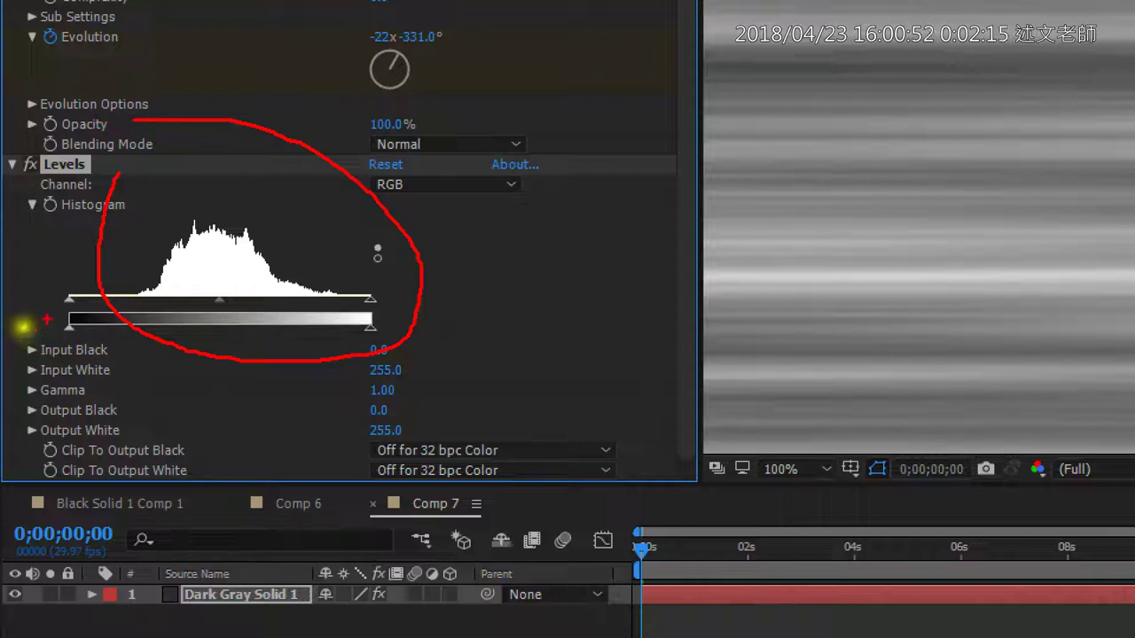
{"action": "mouse_move", "coordinate": [18, 319]}
{"action": "left_mouse_down"}
{"action": "mouse_move", "coordinate": [198, 329]}
{"action": "mouse_move", "coordinate": [152, 335]}
{"action": "mouse_move", "coordinate": [24, 335]}
{"action": "mouse_move", "coordinate": [15, 322]}
{"action": "mouse_move", "coordinate": [204, 320]}
{"action": "mouse_move", "coordinate": [206, 339]}
{"action": "left_mouse_up"}
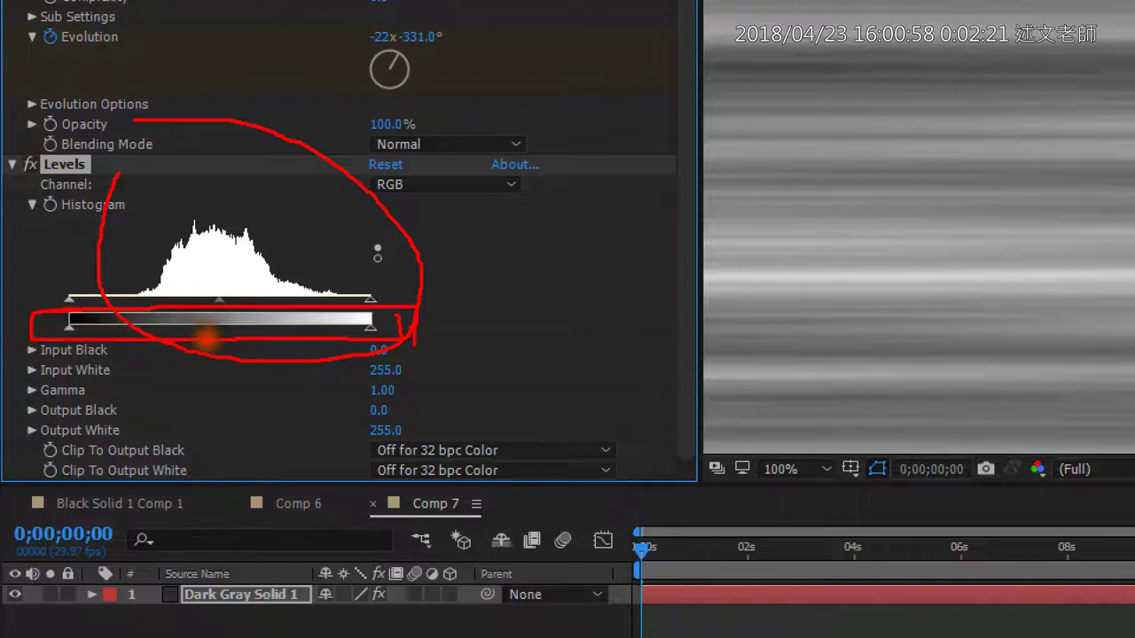
{"action": "key", "text": "Escape"}
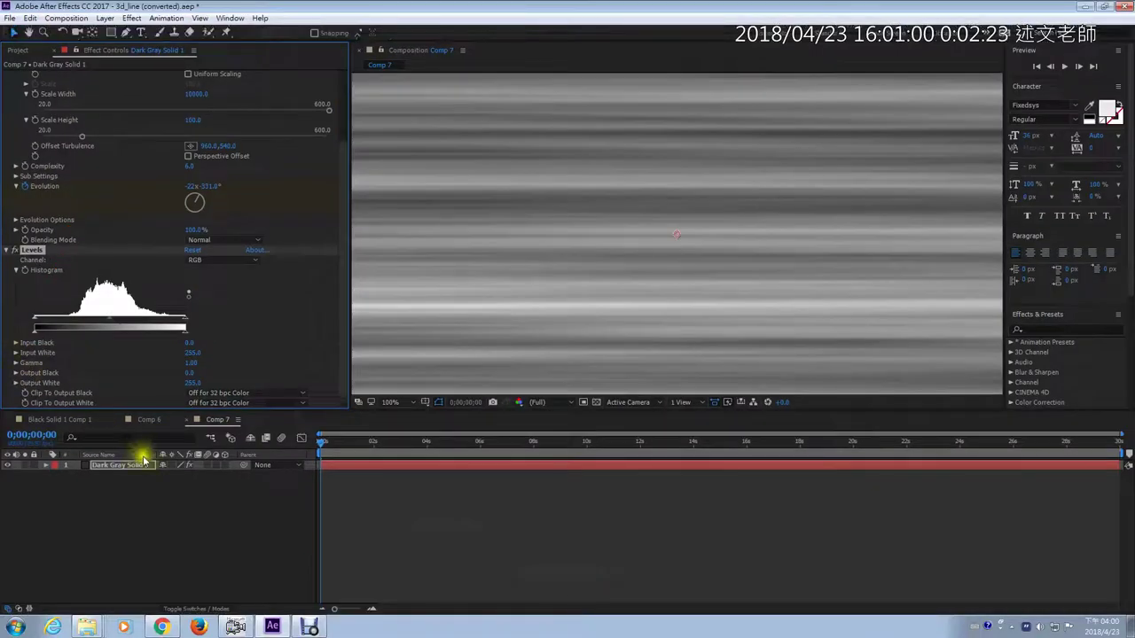
Switch to the tutorial document in Chrome and read step 5 on raising the Levels input value
{"action": "left_click", "coordinate": [165, 627]}
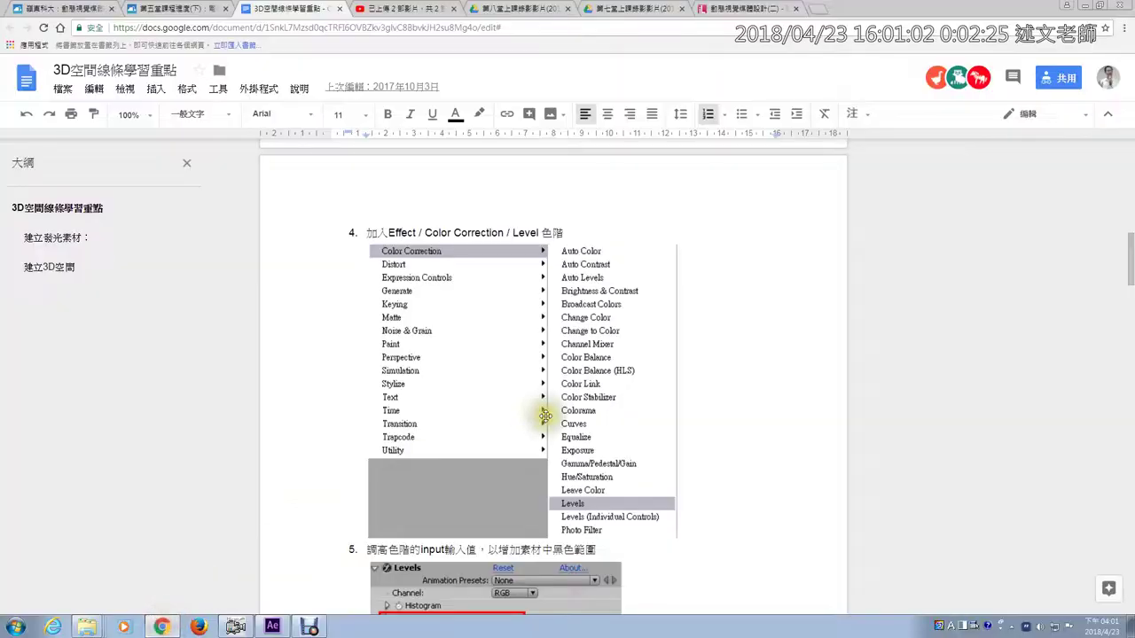
{"action": "scroll", "coordinate": [537, 405], "scroll_direction": "down", "scroll_amount": 3}
{"action": "scroll", "coordinate": [550, 421], "scroll_direction": "down", "scroll_amount": 3}
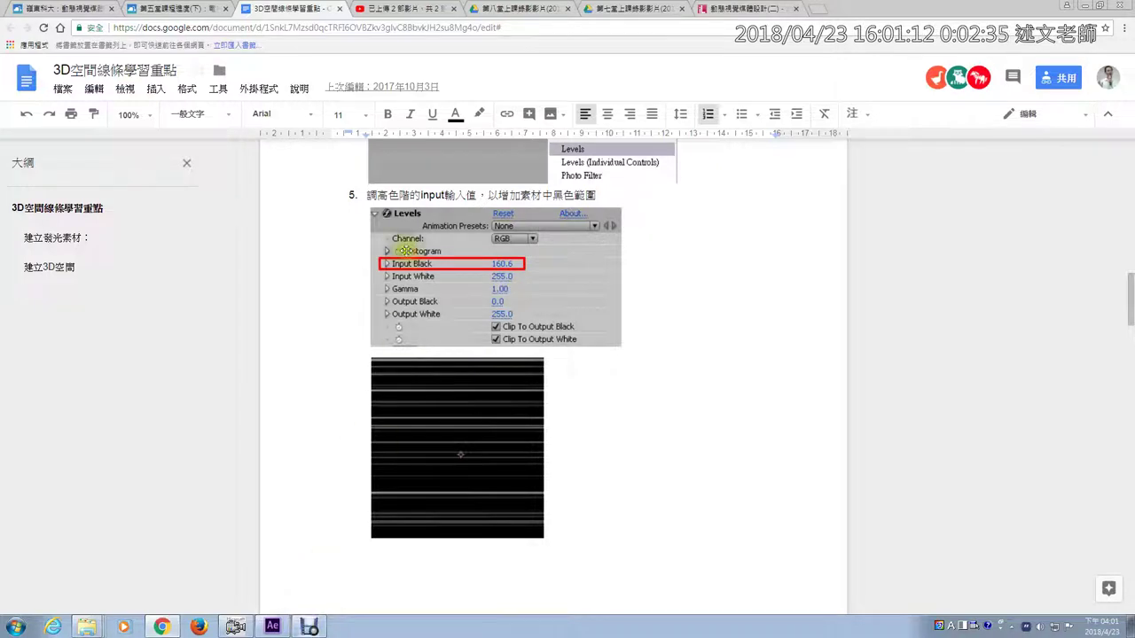
Return to After Effects and raise Input Black of the Levels effect on Dark Gray Solid 1 to 129.0
{"action": "left_click", "coordinate": [272, 627]}
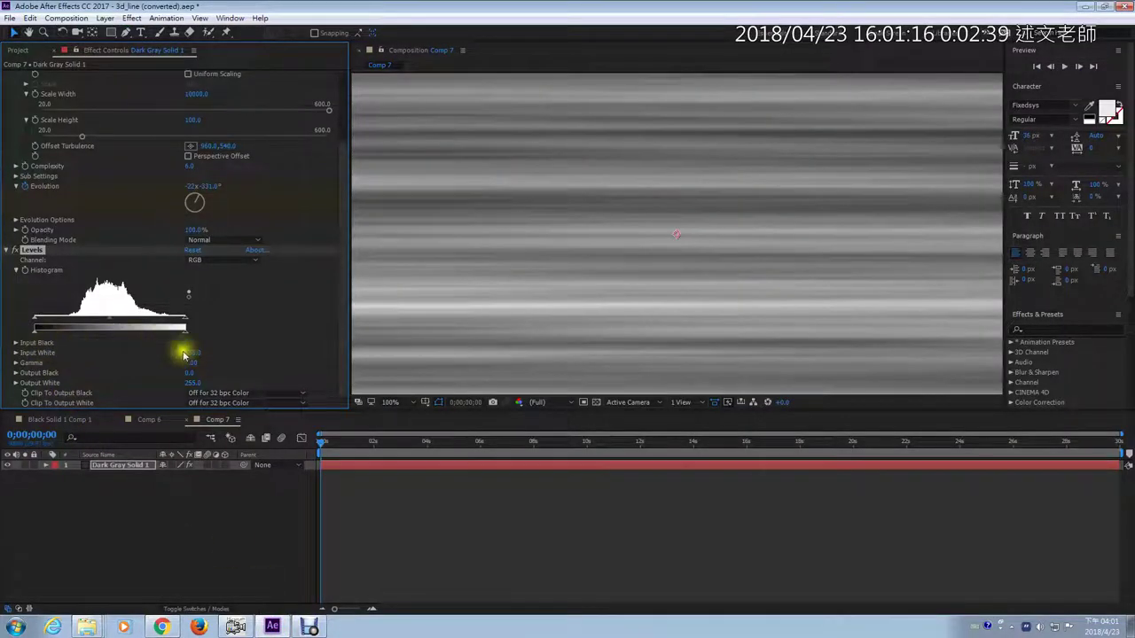
{"action": "left_click_drag", "start_coordinate": [190, 342], "coordinate": [260, 332]}
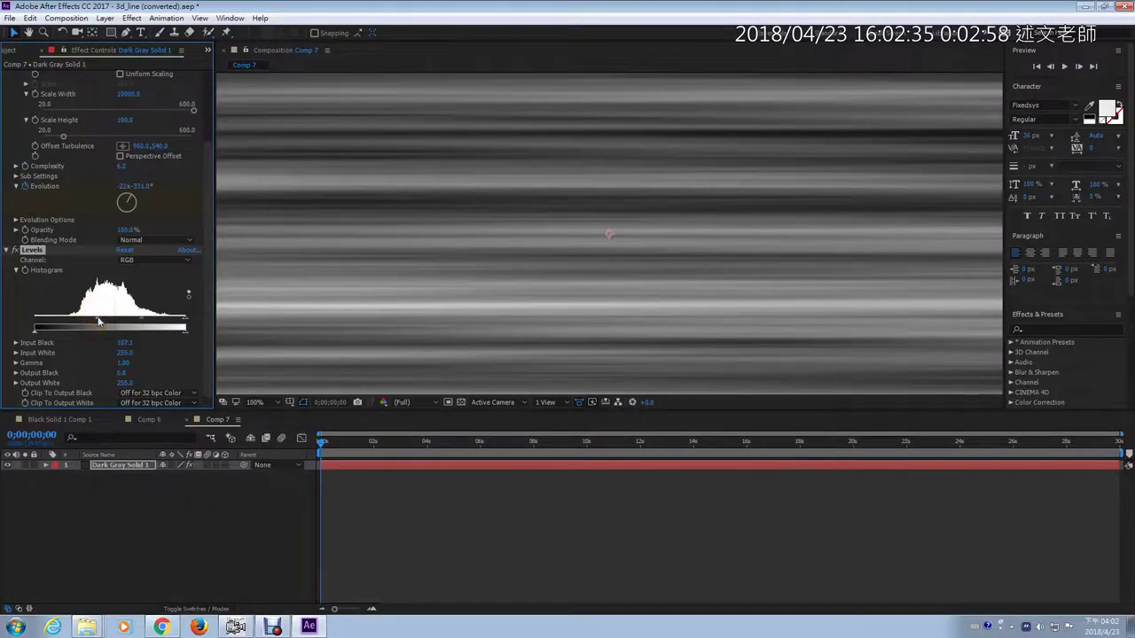
{"action": "left_click", "coordinate": [97, 321]}
{"action": "left_click_drag", "start_coordinate": [99, 321], "coordinate": [113, 326]}
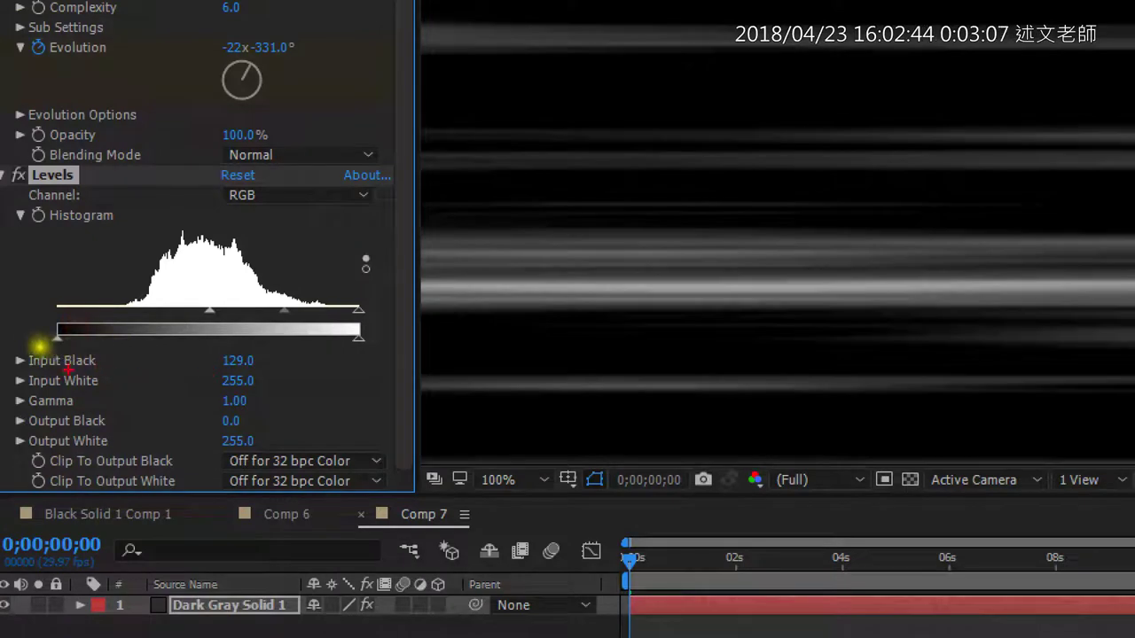
{"action": "left_click_drag", "start_coordinate": [13, 377], "coordinate": [112, 377]}
{"action": "mouse_move", "coordinate": [202, 317]}
{"action": "left_mouse_down"}
{"action": "mouse_move", "coordinate": [222, 330]}
{"action": "mouse_move", "coordinate": [214, 182]}
{"action": "left_mouse_up"}
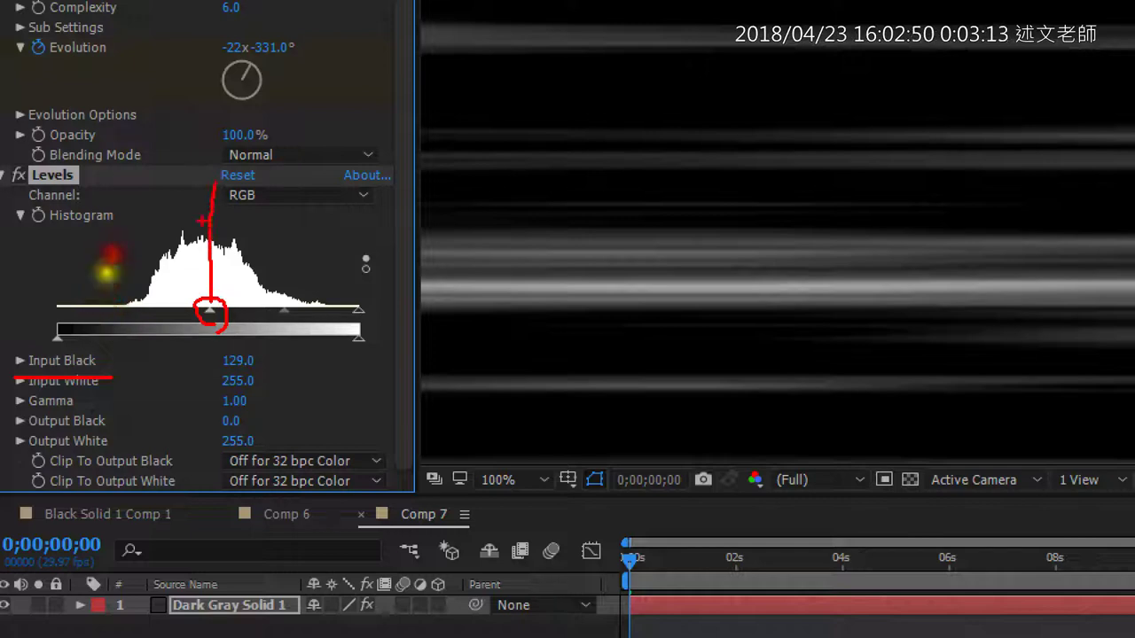
{"action": "left_click_drag", "start_coordinate": [98, 181], "coordinate": [89, 324]}
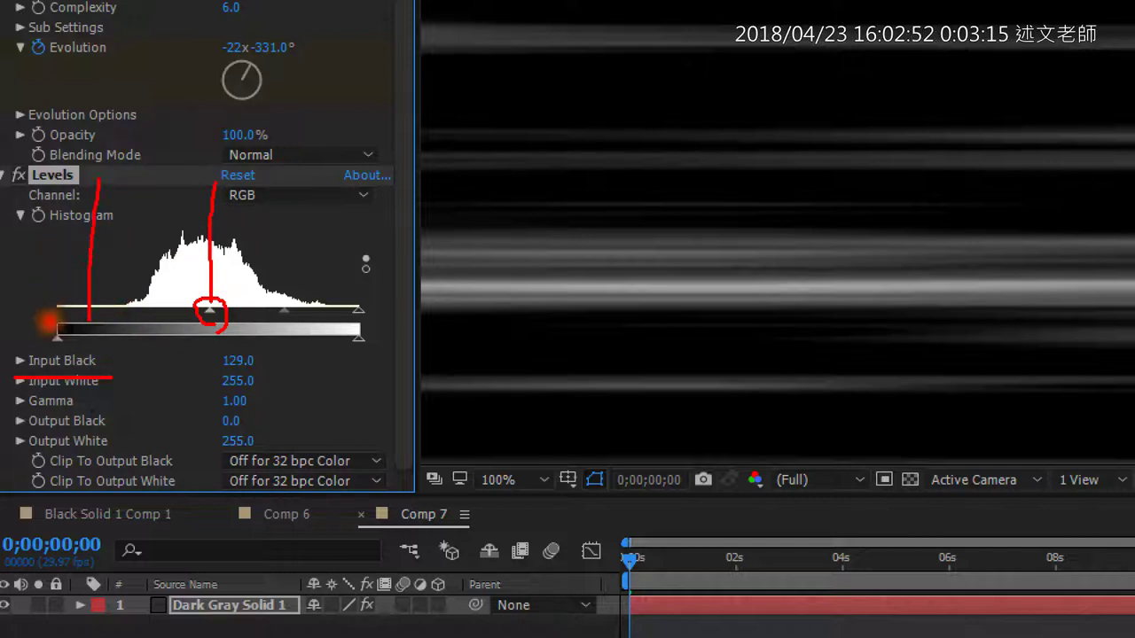
{"action": "left_click_drag", "start_coordinate": [88, 257], "coordinate": [206, 257]}
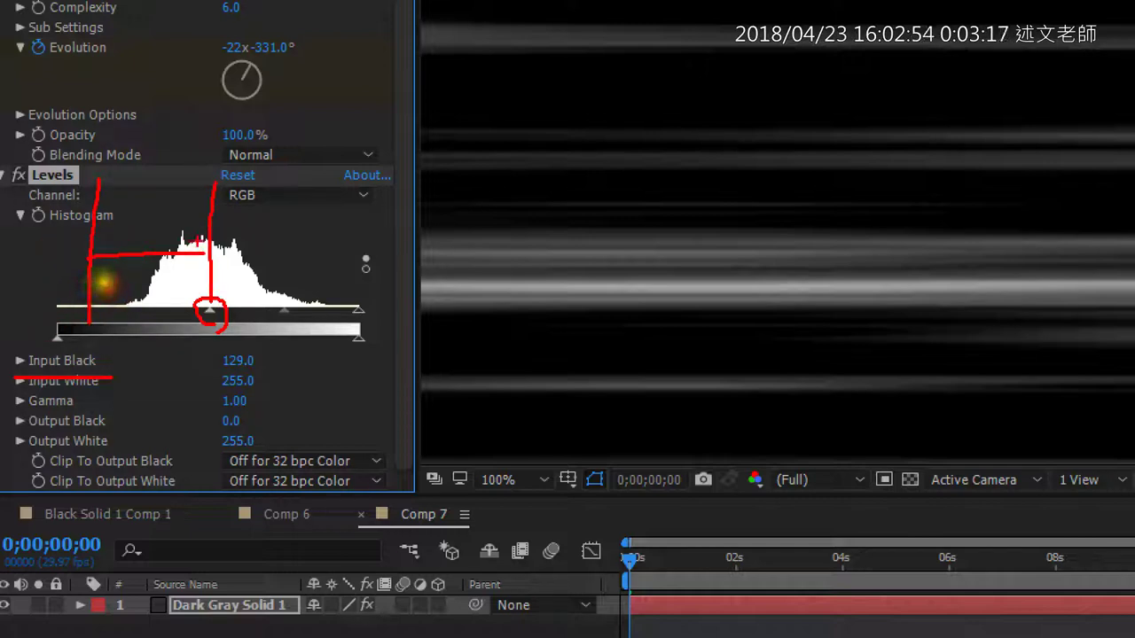
{"action": "left_click_drag", "start_coordinate": [99, 248], "coordinate": [110, 237]}
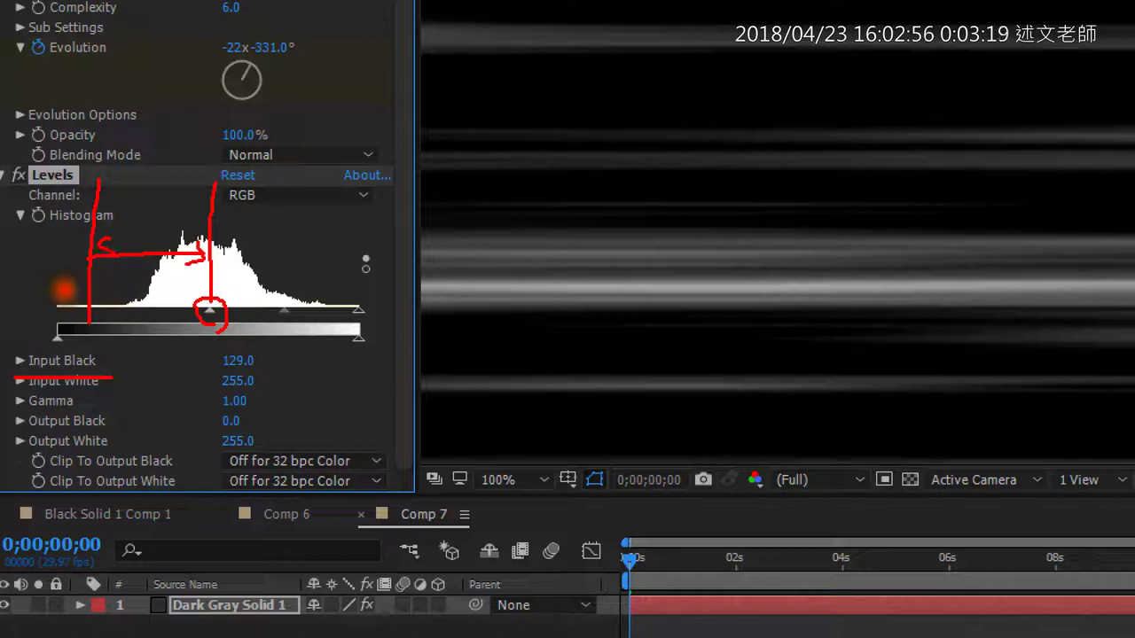
{"action": "left_click", "coordinate": [60, 319]}
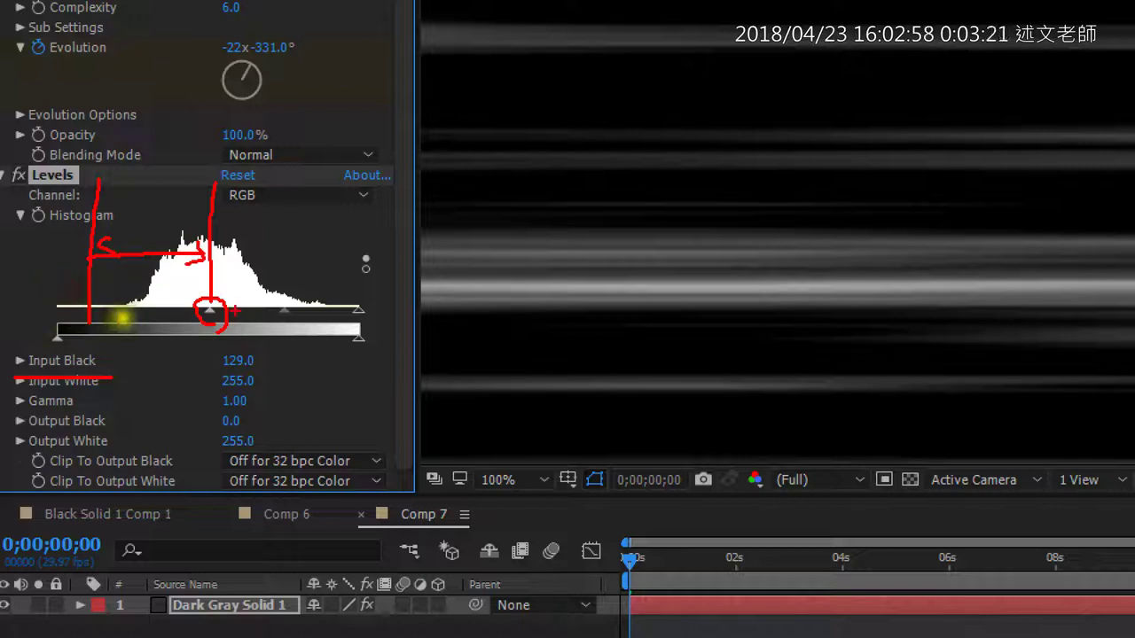
{"action": "left_click_drag", "start_coordinate": [211, 359], "coordinate": [209, 266]}
{"action": "mouse_move", "coordinate": [217, 183]}
{"action": "left_mouse_down"}
{"action": "mouse_move", "coordinate": [51, 202]}
{"action": "mouse_move", "coordinate": [62, 237]}
{"action": "left_mouse_up"}
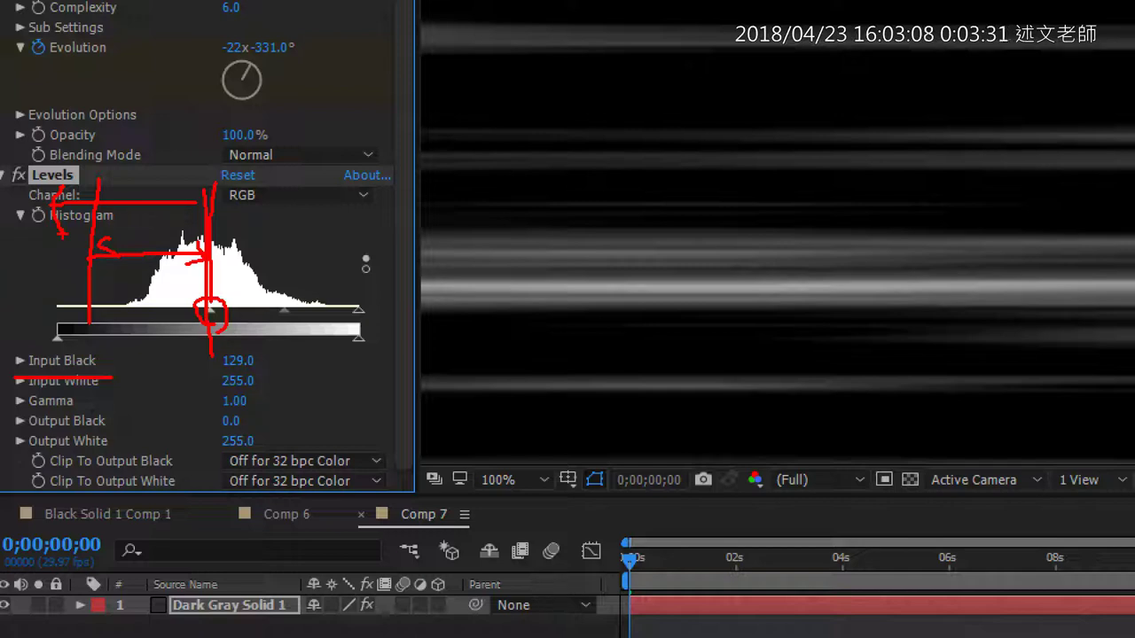
{"action": "left_click_drag", "start_coordinate": [460, 71], "coordinate": [535, 71]}
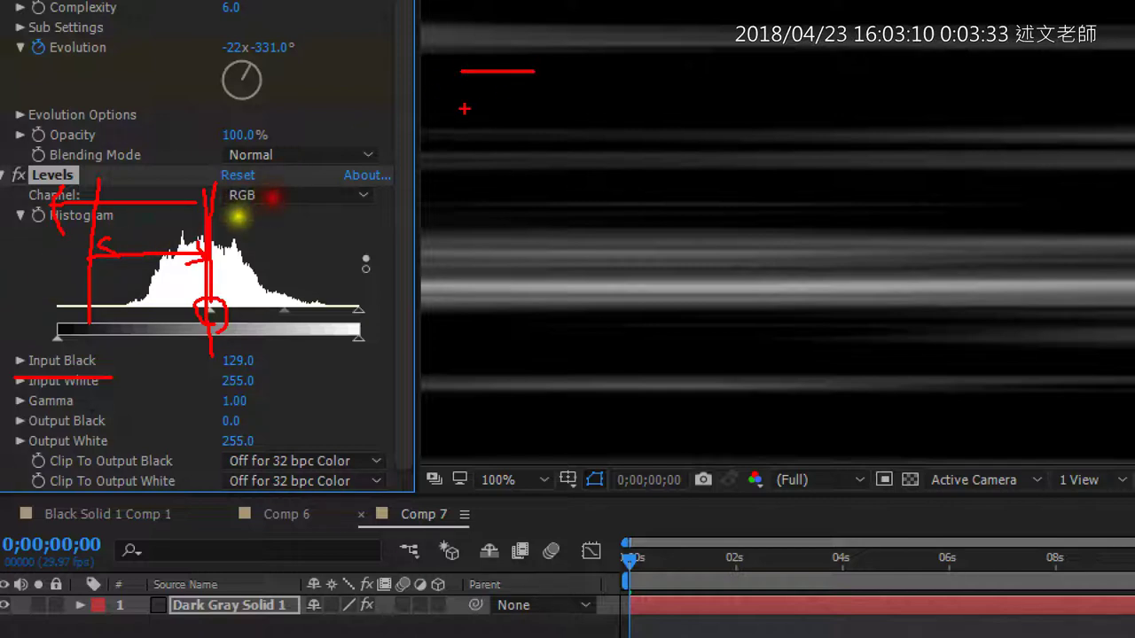
{"action": "left_click_drag", "start_coordinate": [464, 109], "coordinate": [531, 109]}
{"action": "left_click_drag", "start_coordinate": [484, 178], "coordinate": [637, 192]}
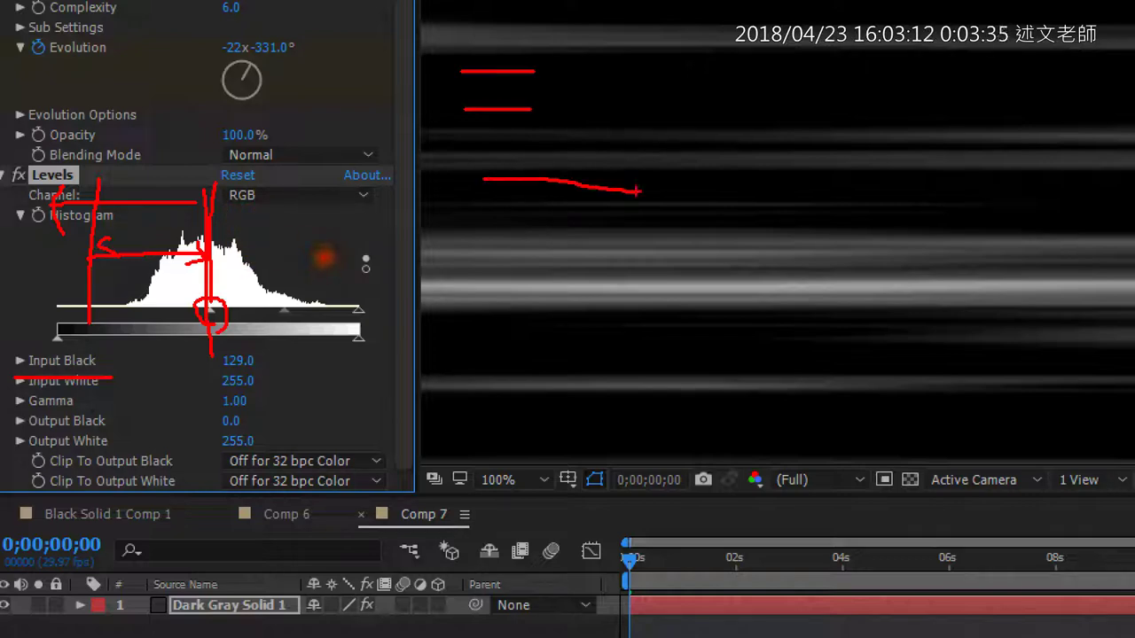
{"action": "key", "text": "Escape"}
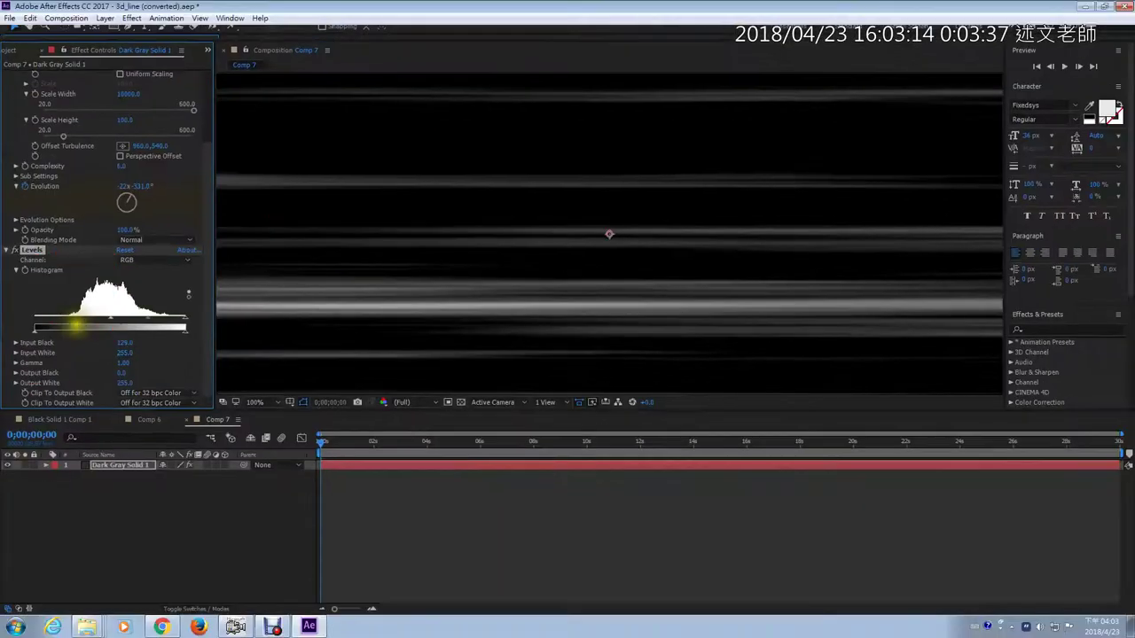
Preview the stretched noise lines of Comp 7 at several times, ending at 0;00;12;25
{"action": "left_click", "coordinate": [350, 442]}
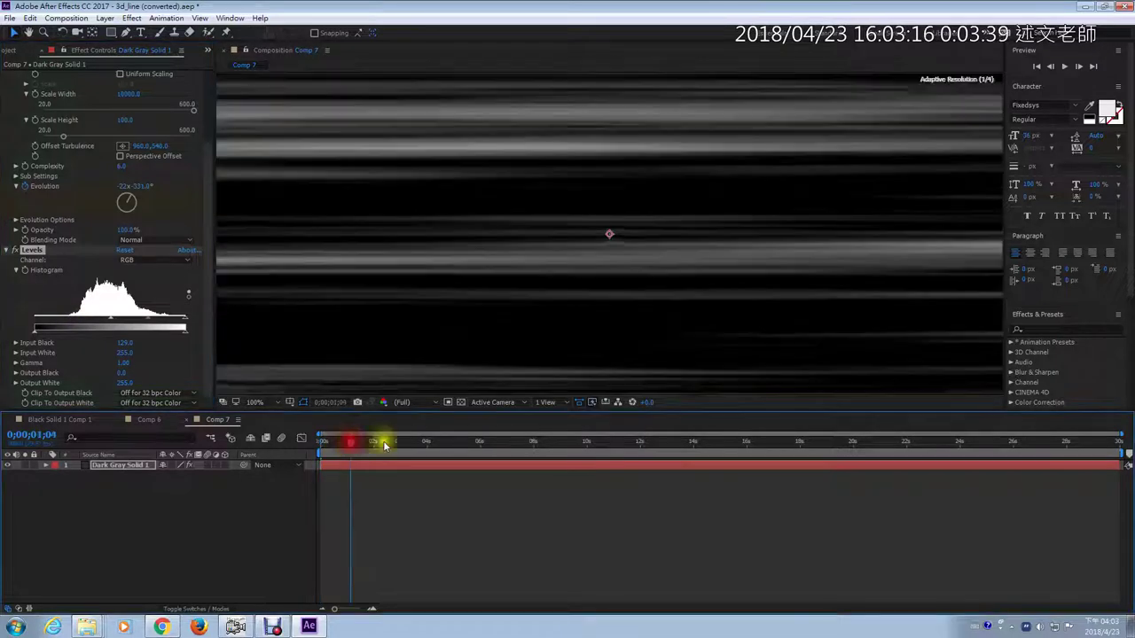
{"action": "left_click", "coordinate": [413, 440]}
{"action": "left_click", "coordinate": [435, 440]}
{"action": "left_click", "coordinate": [498, 441]}
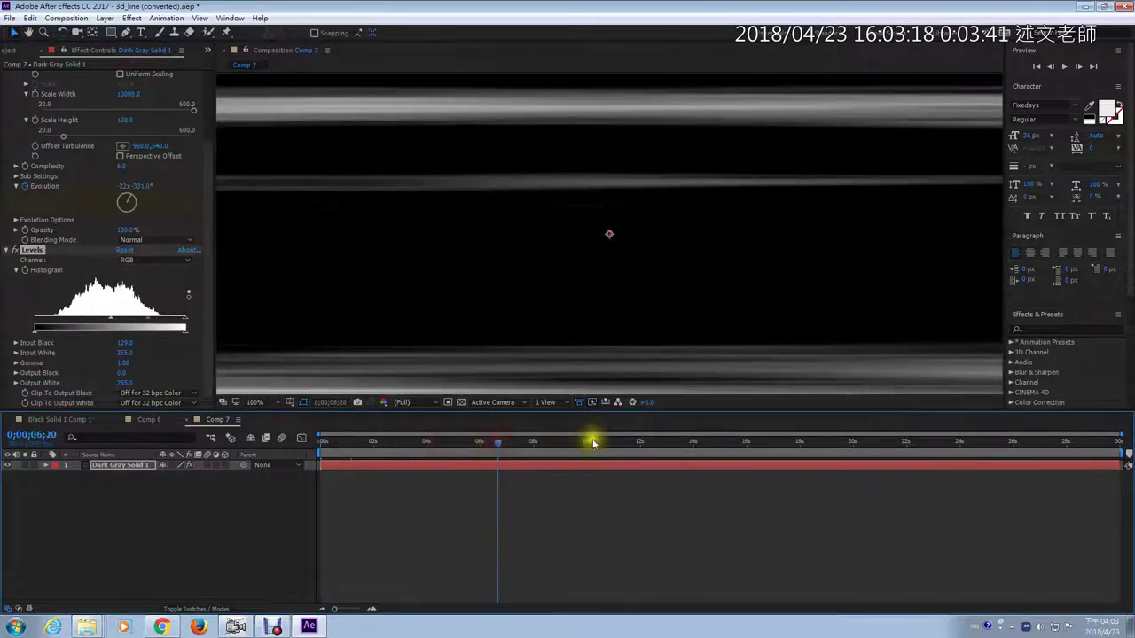
{"action": "left_click", "coordinate": [592, 440]}
{"action": "left_click", "coordinate": [663, 442]}
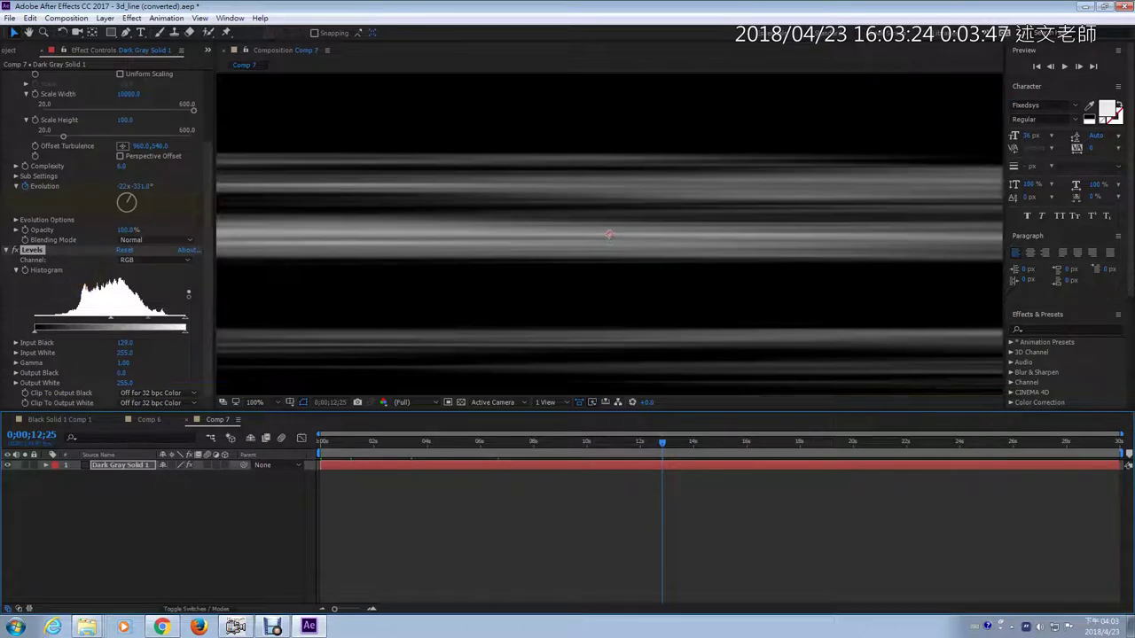
Switch to the tutorial document in Chrome and examine the step 5 reference image and the step 6 Glow instructions
{"action": "left_click", "coordinate": [161, 627]}
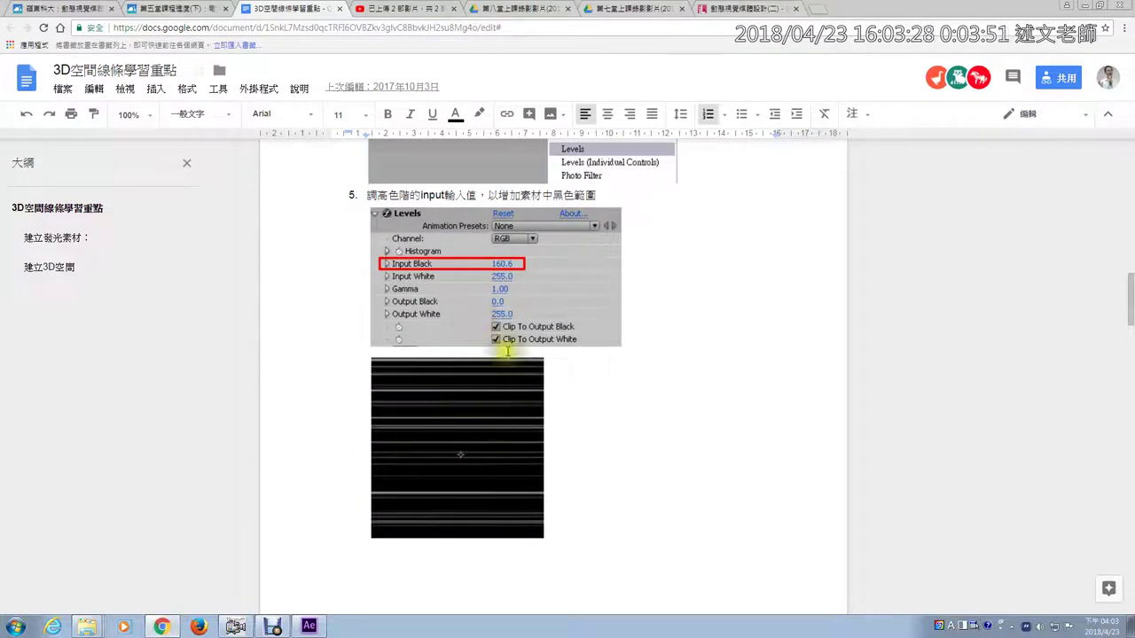
{"action": "scroll", "coordinate": [515, 363], "scroll_direction": "down", "scroll_amount": 1}
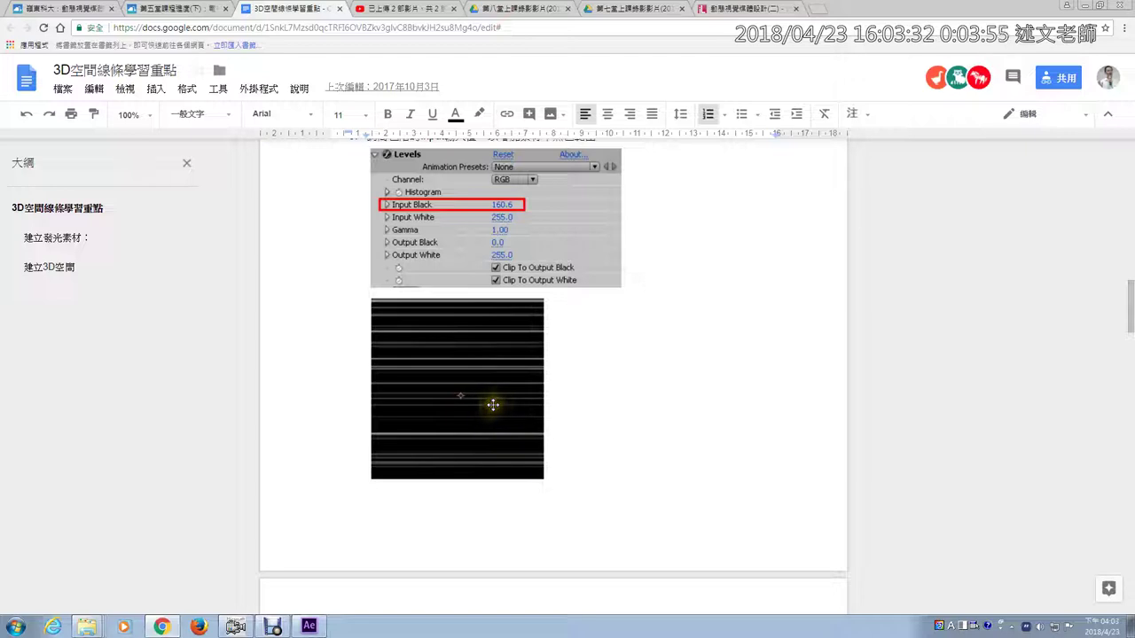
{"action": "scroll", "coordinate": [493, 405], "scroll_direction": "down", "scroll_amount": 4}
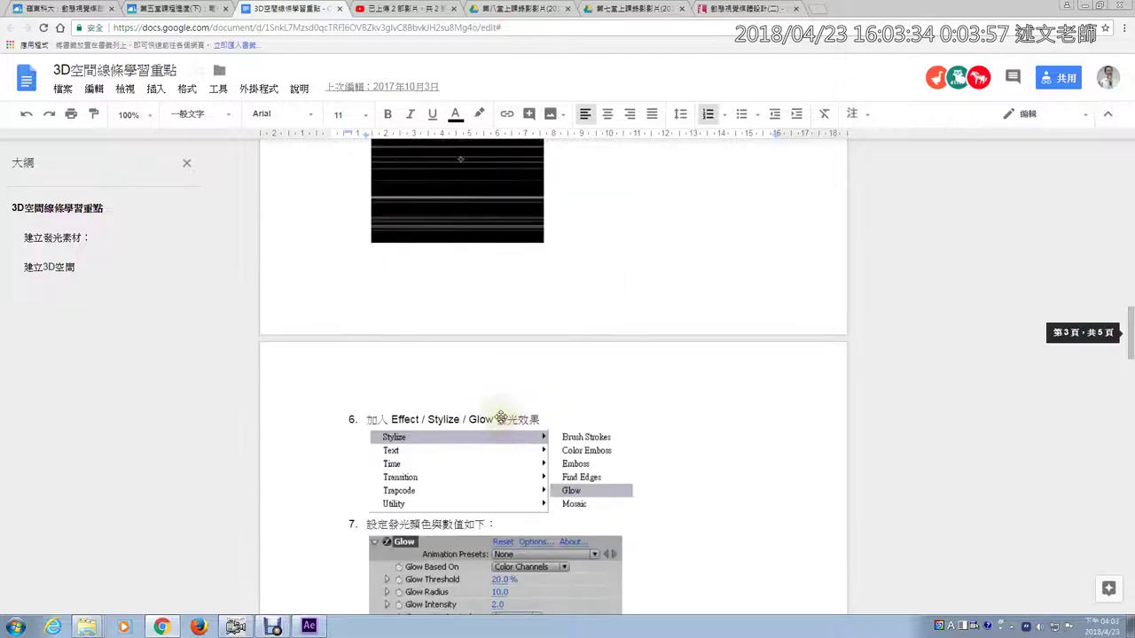
{"action": "scroll", "coordinate": [548, 223], "scroll_direction": "up", "scroll_amount": 3}
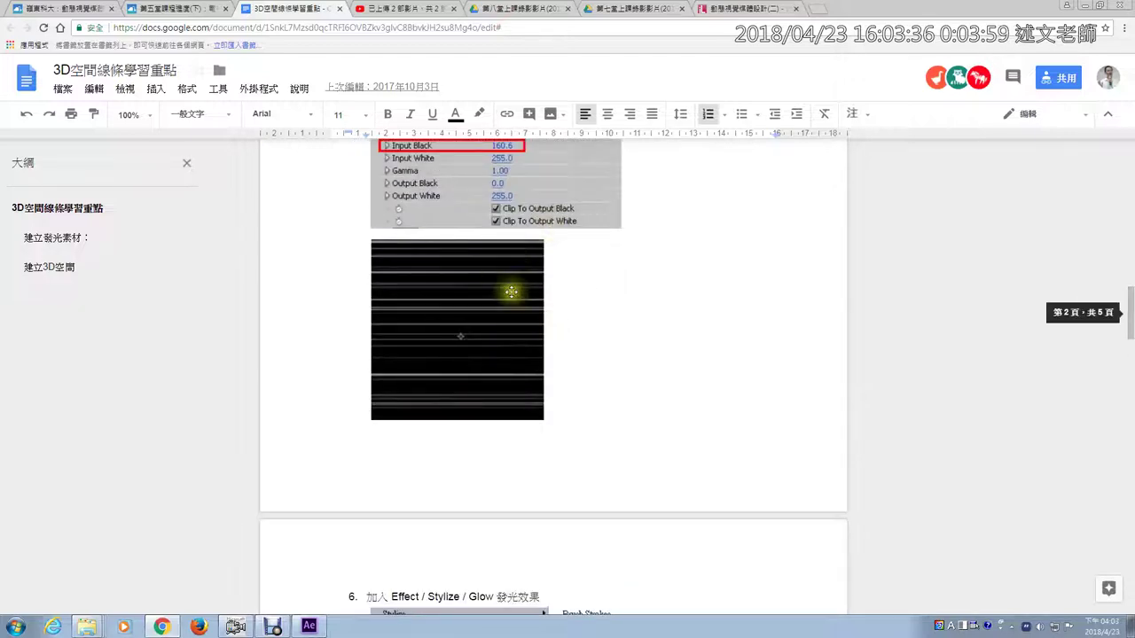
Return to After Effects and, after viewing Comp 6, examine the Levels and Glow settings of Black Solid 1 in Black Solid 1 Comp 1
{"action": "left_click", "coordinate": [309, 628]}
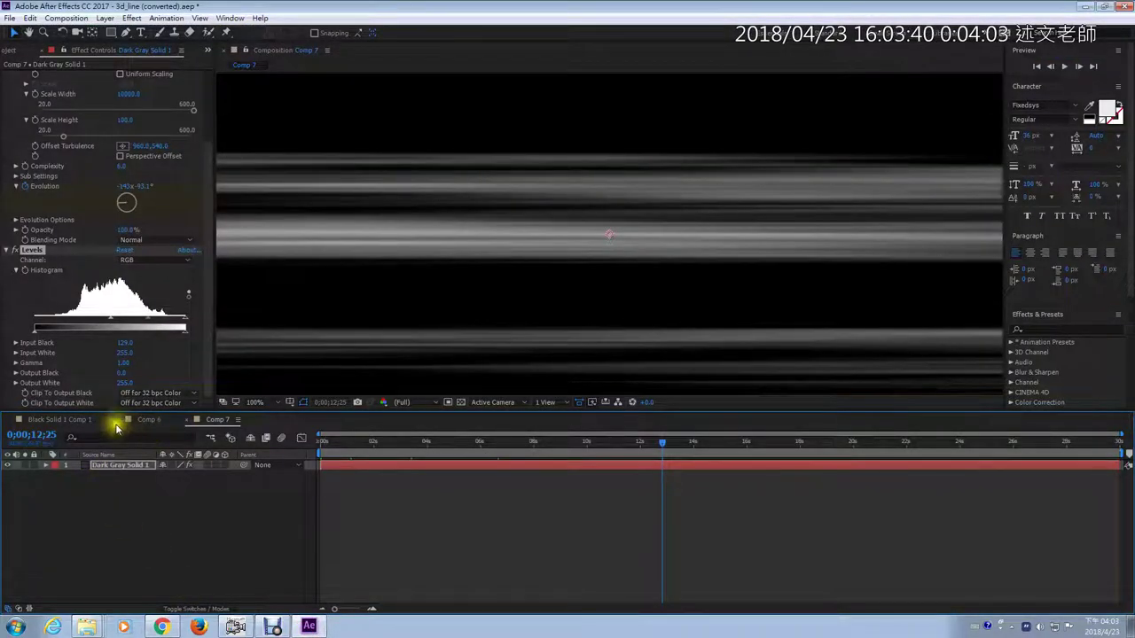
{"action": "left_click", "coordinate": [142, 421]}
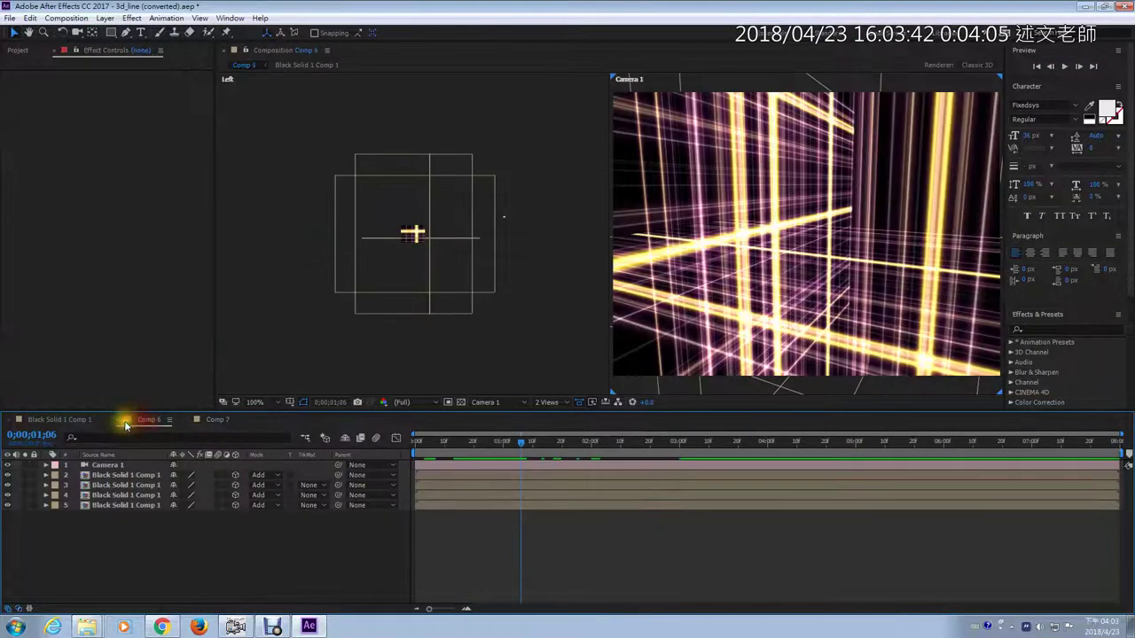
{"action": "left_click", "coordinate": [71, 420]}
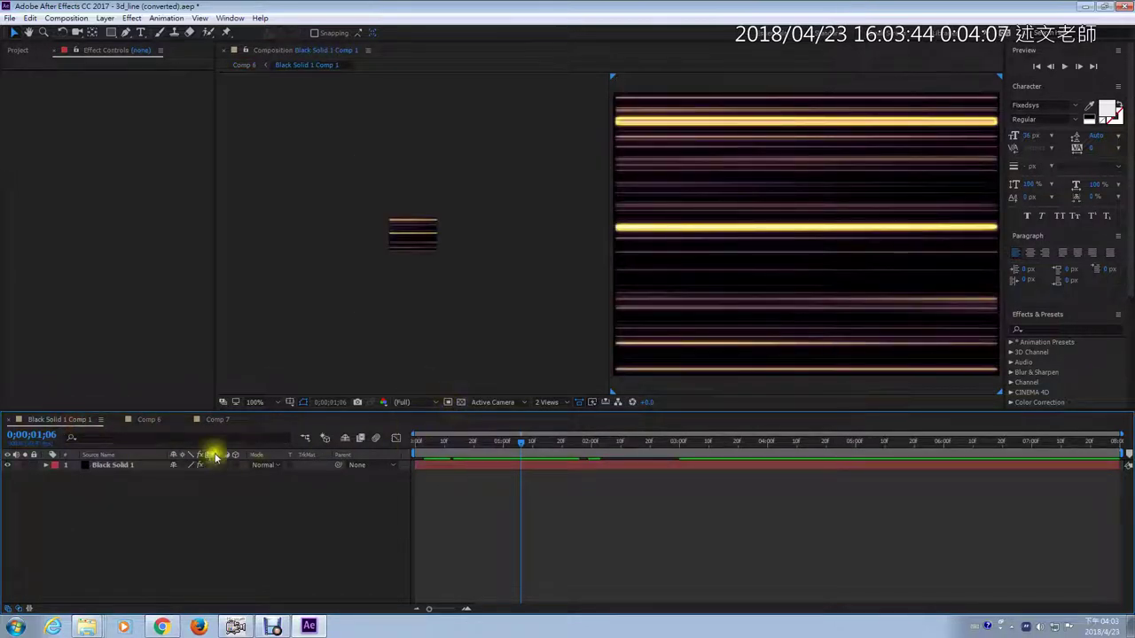
{"action": "left_click", "coordinate": [117, 466]}
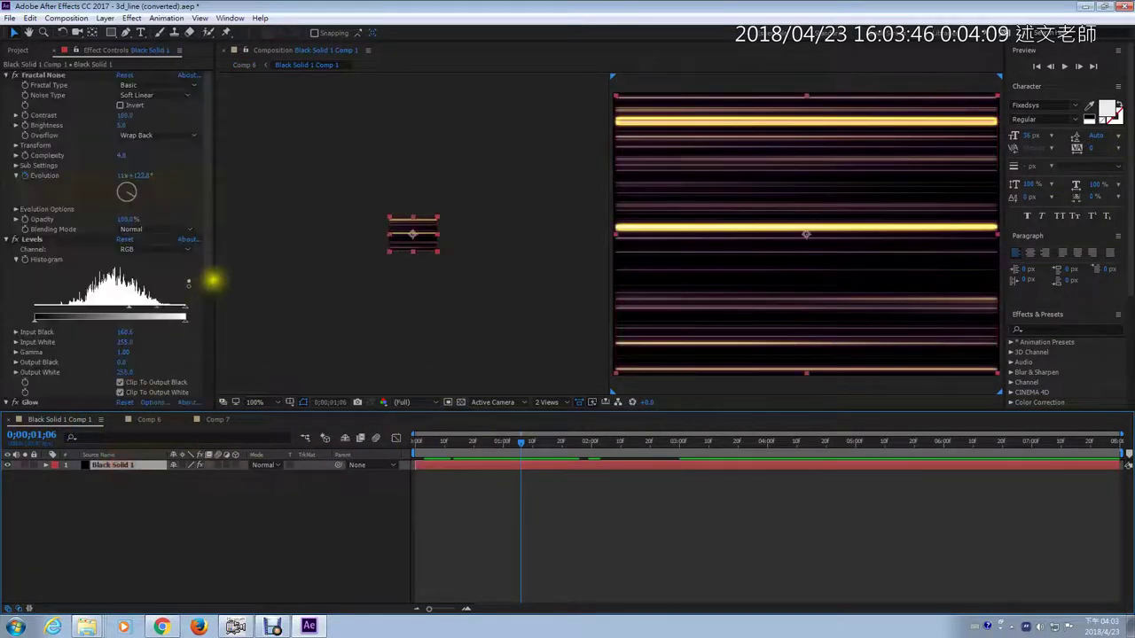
{"action": "left_click_drag", "start_coordinate": [213, 281], "coordinate": [250, 278]}
{"action": "scroll", "coordinate": [251, 304], "scroll_direction": "down", "scroll_amount": 4}
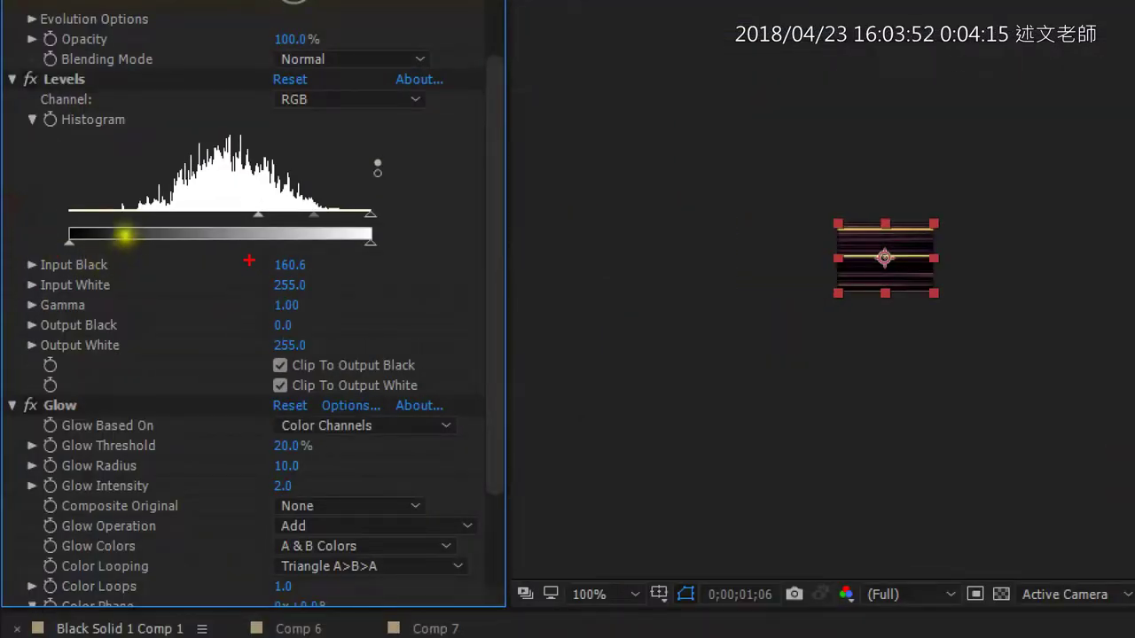
{"action": "left_click_drag", "start_coordinate": [254, 252], "coordinate": [257, 365]}
{"action": "mouse_move", "coordinate": [258, 203]}
{"action": "left_mouse_down"}
{"action": "mouse_move", "coordinate": [262, 108]}
{"action": "mouse_move", "coordinate": [234, 131]}
{"action": "mouse_move", "coordinate": [264, 108]}
{"action": "mouse_move", "coordinate": [286, 130]}
{"action": "left_mouse_up"}
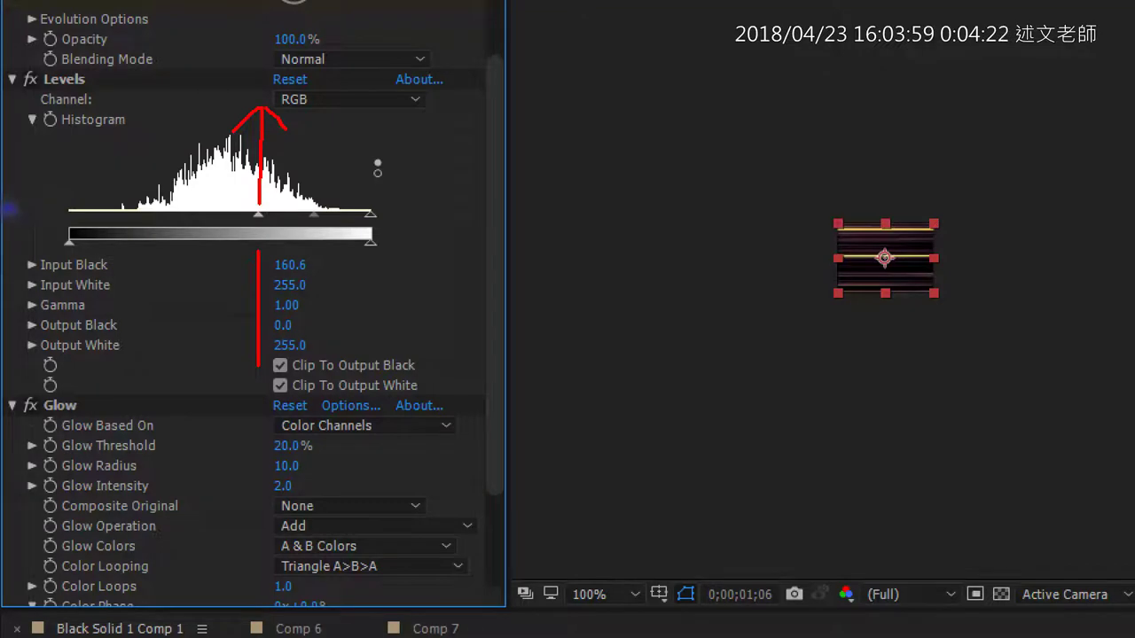
{"action": "mouse_move", "coordinate": [122, 197]}
{"action": "left_mouse_down"}
{"action": "mouse_move", "coordinate": [39, 204]}
{"action": "mouse_move", "coordinate": [26, 133]}
{"action": "mouse_move", "coordinate": [134, 129]}
{"action": "mouse_move", "coordinate": [124, 177]}
{"action": "left_mouse_up"}
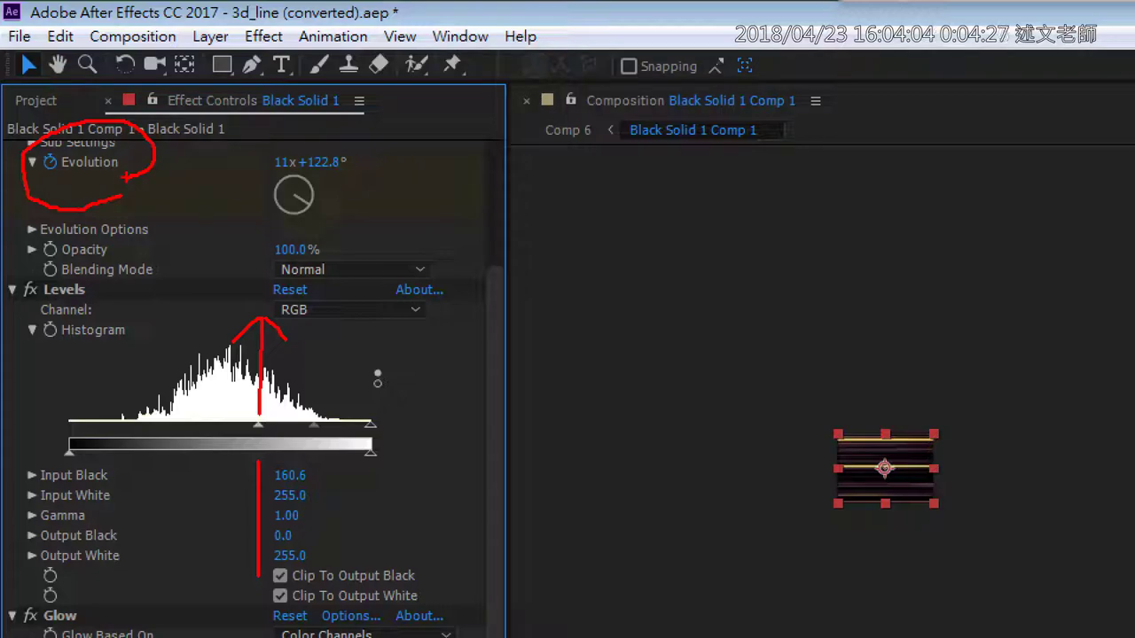
{"action": "key", "text": "Escape"}
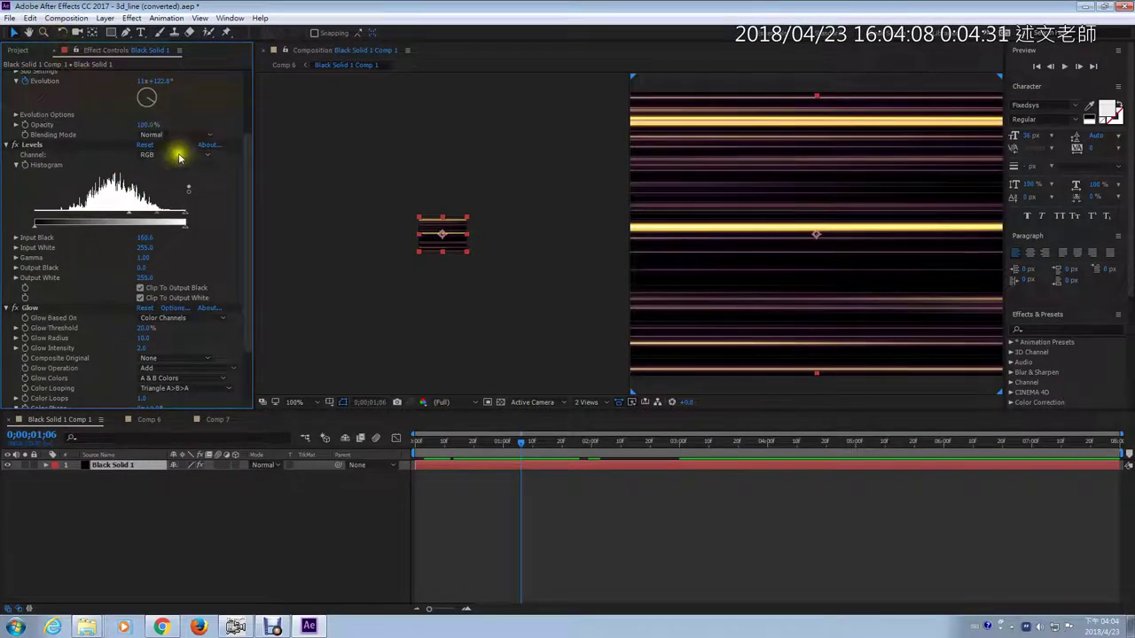
Return to Comp 7 and look through the Fractal Type options of Fractal Noise on Dark Gray Solid 1
{"action": "left_click", "coordinate": [224, 420]}
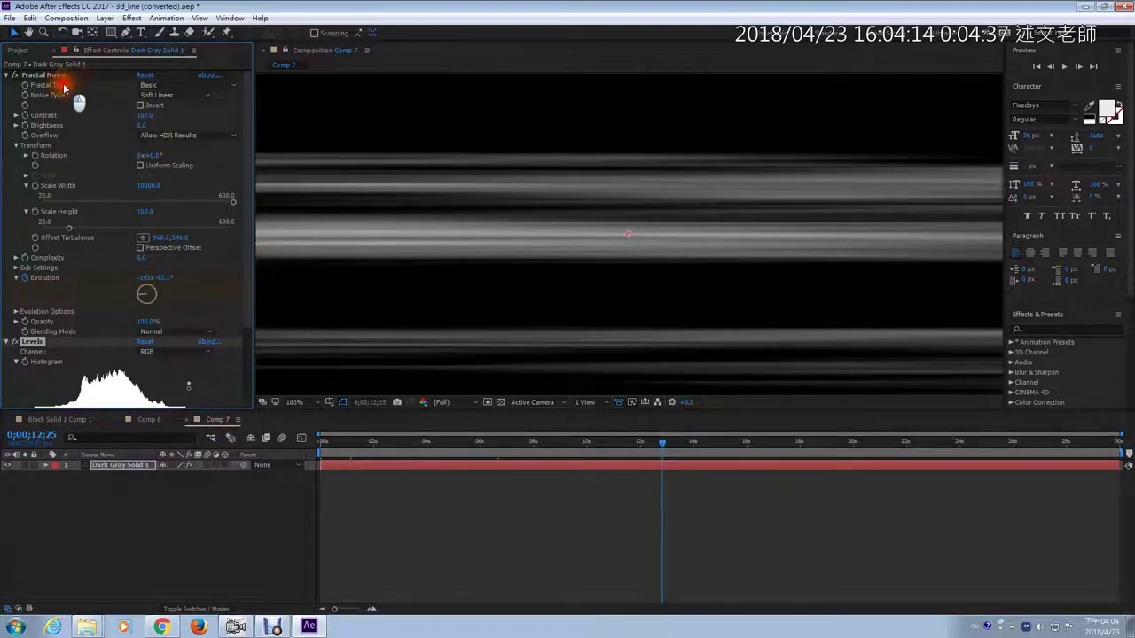
{"action": "left_click", "coordinate": [184, 86]}
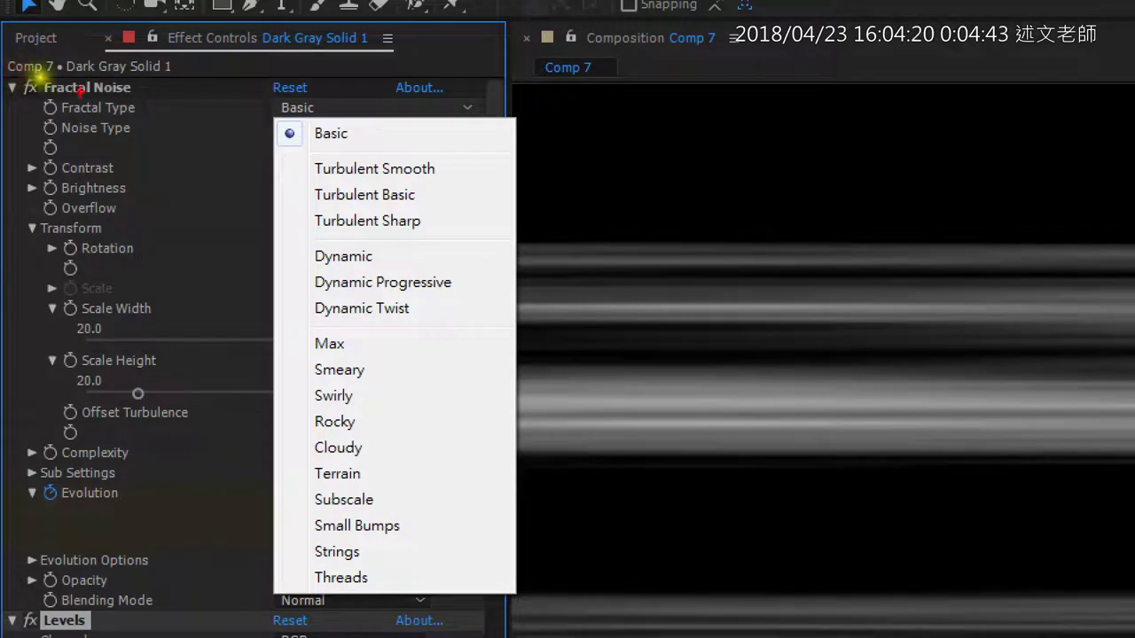
{"action": "left_click_drag", "start_coordinate": [305, 118], "coordinate": [306, 592]}
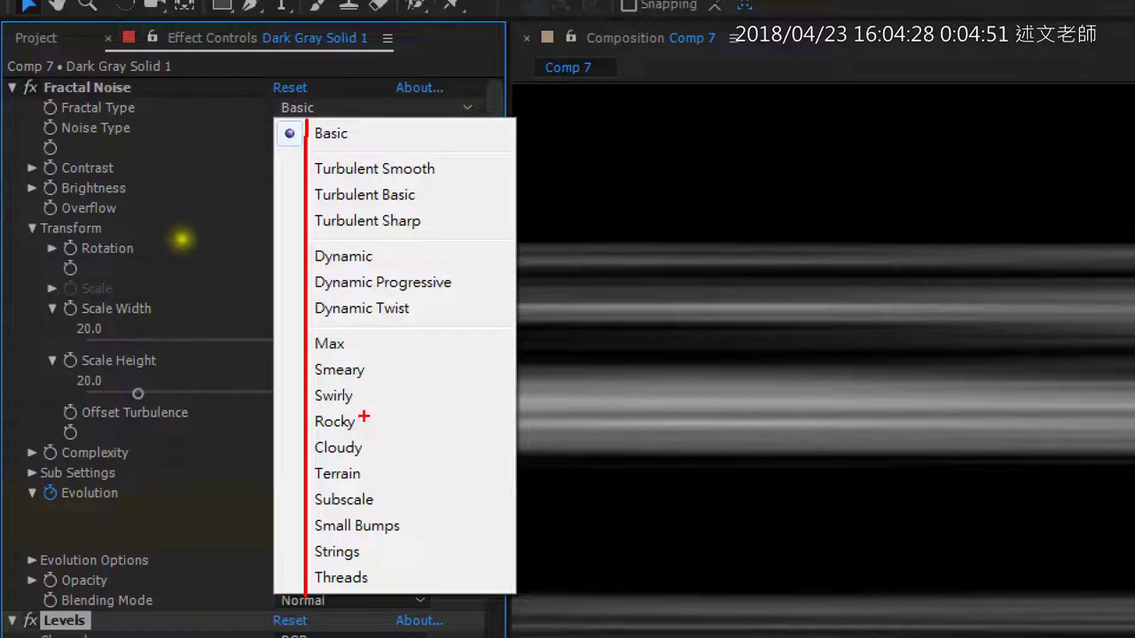
{"action": "left_click_drag", "start_coordinate": [364, 416], "coordinate": [407, 404]}
{"action": "left_click_drag", "start_coordinate": [383, 442], "coordinate": [415, 429]}
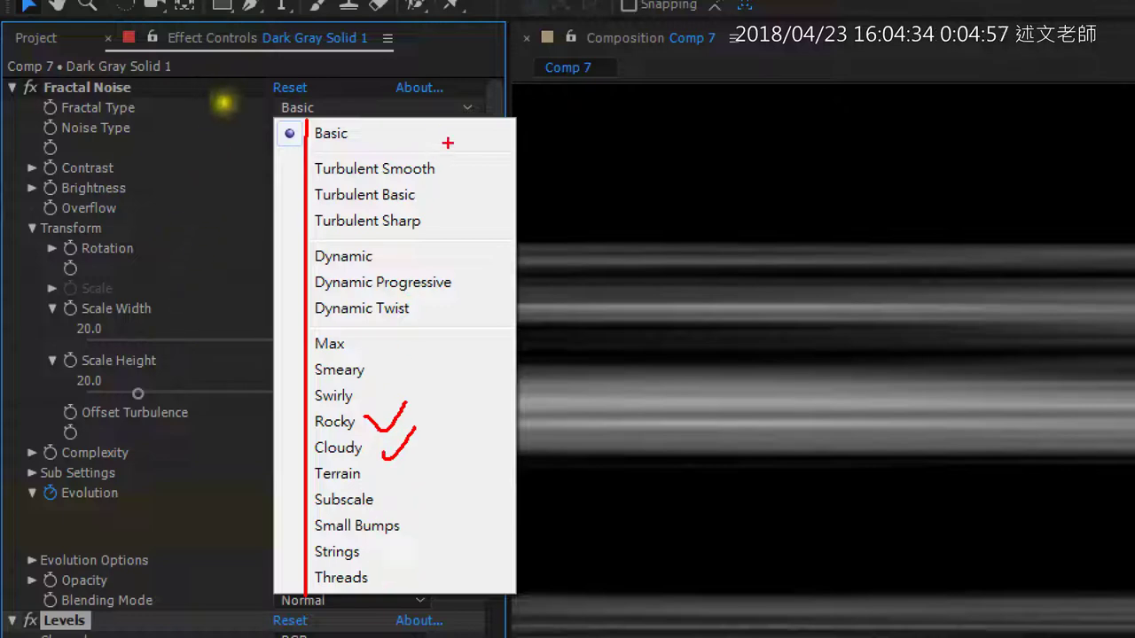
{"action": "left_click_drag", "start_coordinate": [454, 139], "coordinate": [461, 252]}
{"action": "key", "text": "Escape"}
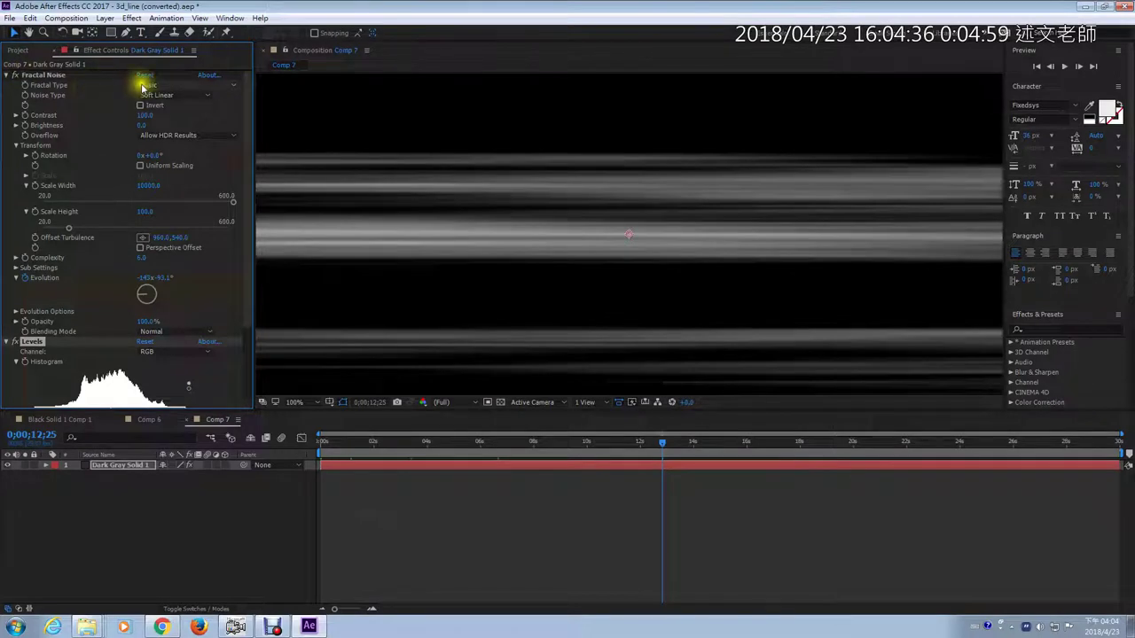
Set the Fractal Noise fractal type to Turbulent Smooth and disable the Levels effect on Dark Gray Solid 1
{"action": "left_click", "coordinate": [284, 110]}
{"action": "left_click", "coordinate": [161, 115]}
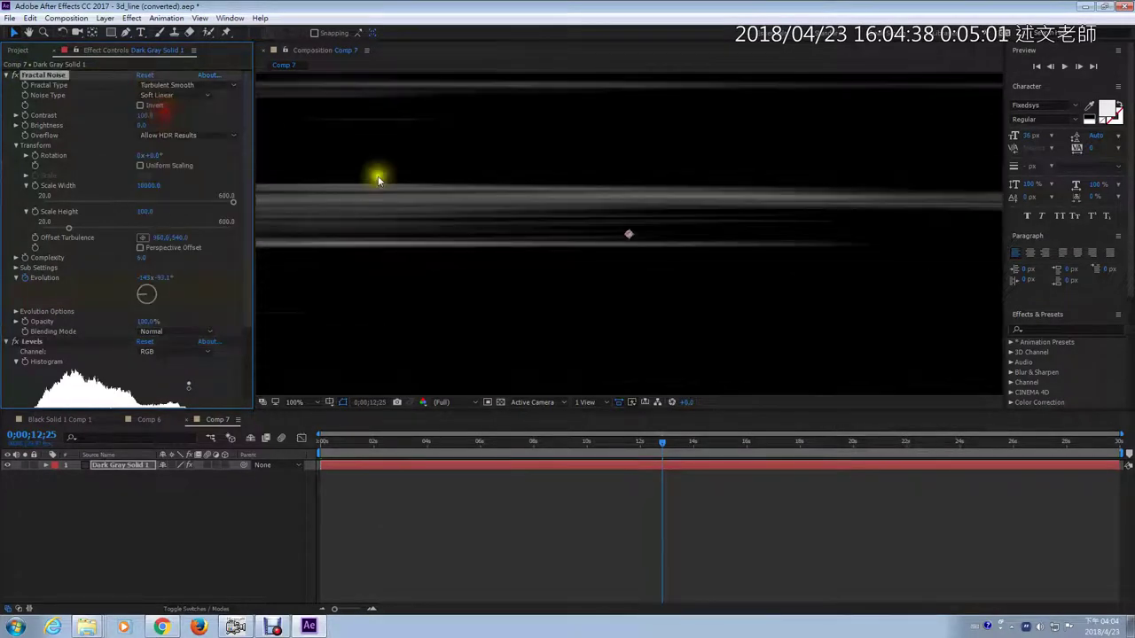
{"action": "left_click", "coordinate": [194, 85]}
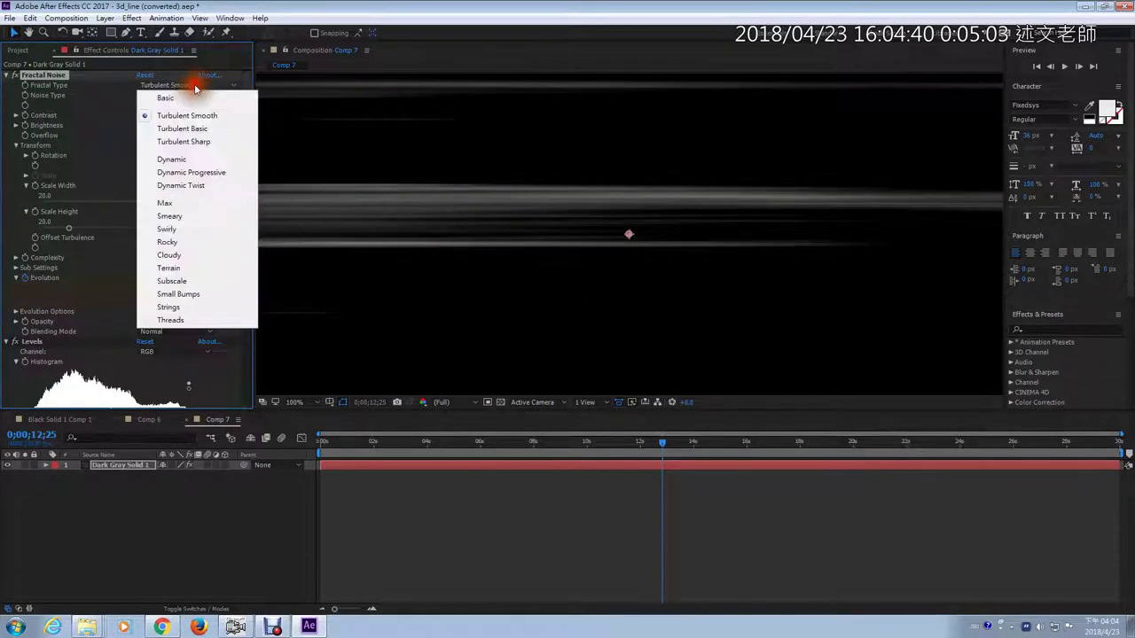
{"action": "left_click", "coordinate": [16, 346]}
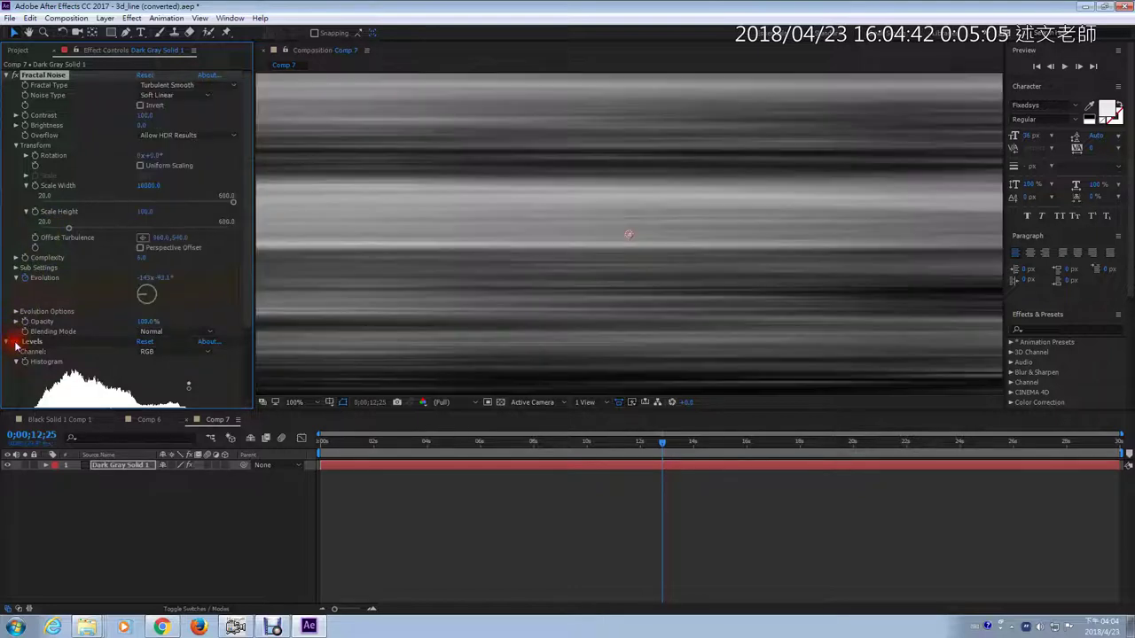
Try the fractal types Turbulent Basic and Turbulent Sharp, comparing the latter with the Levels effect on and off
{"action": "left_click", "coordinate": [175, 85]}
{"action": "left_click", "coordinate": [183, 128]}
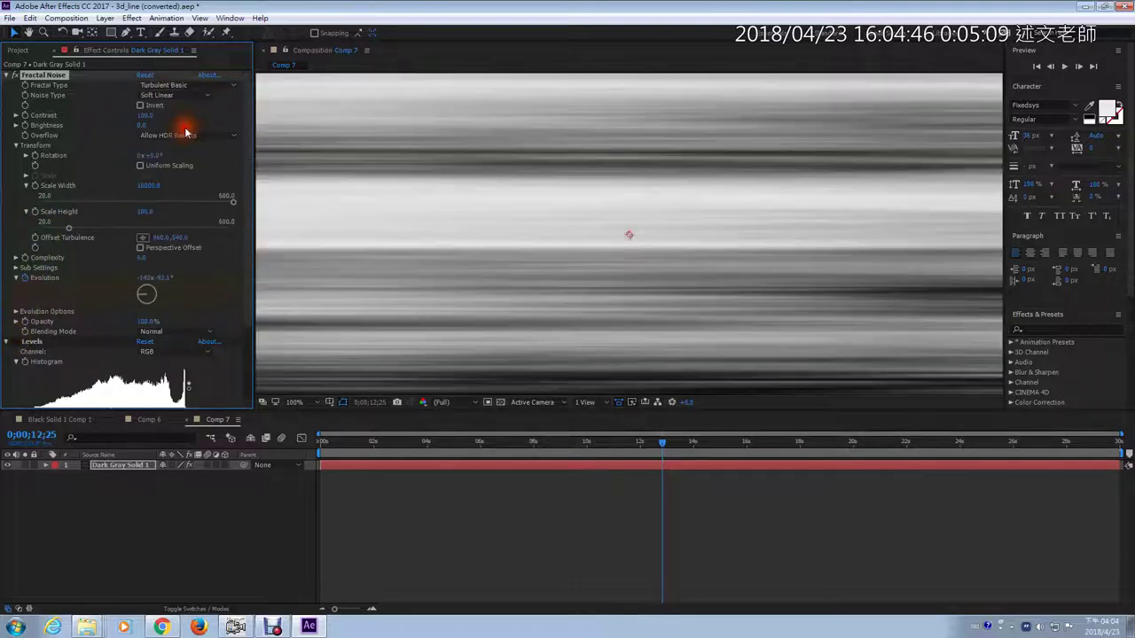
{"action": "left_click", "coordinate": [186, 89]}
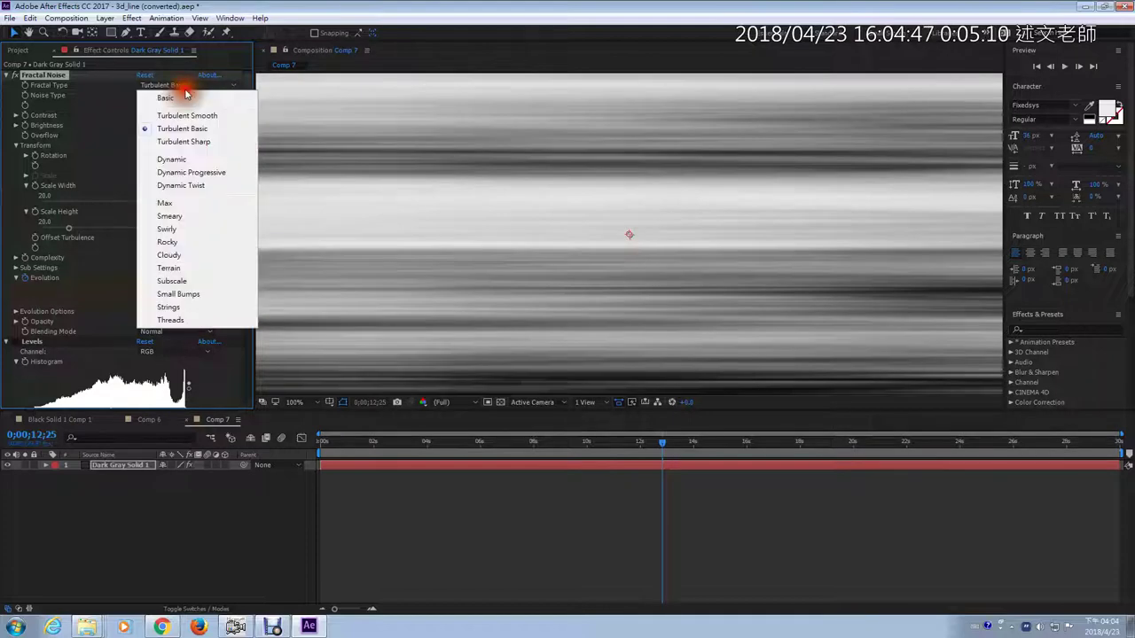
{"action": "left_click", "coordinate": [188, 142]}
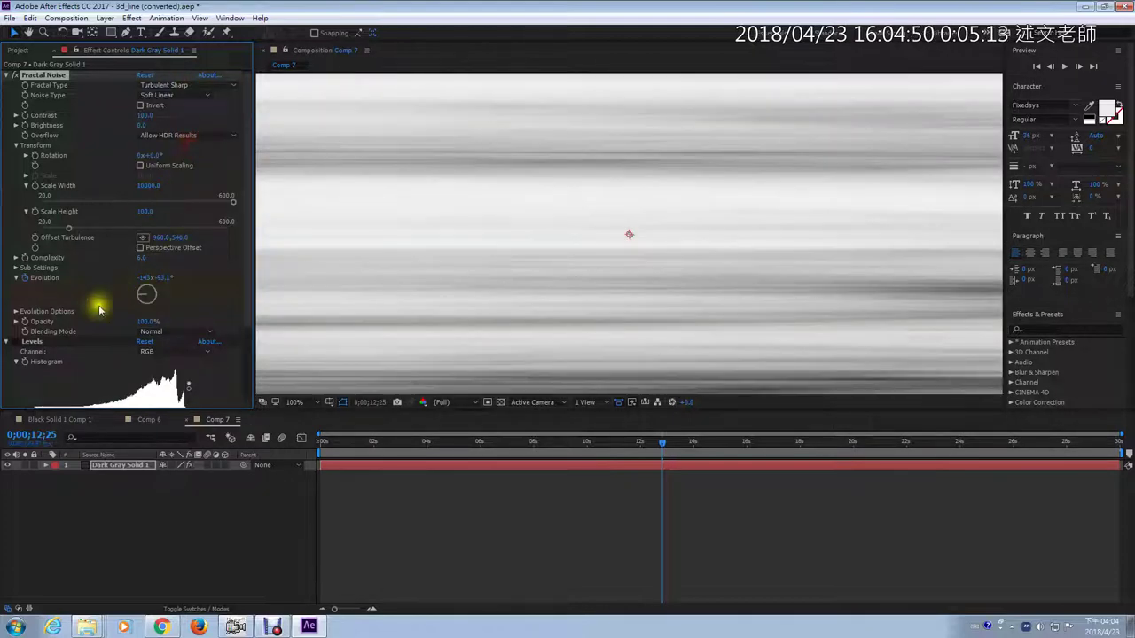
{"action": "left_click", "coordinate": [15, 342]}
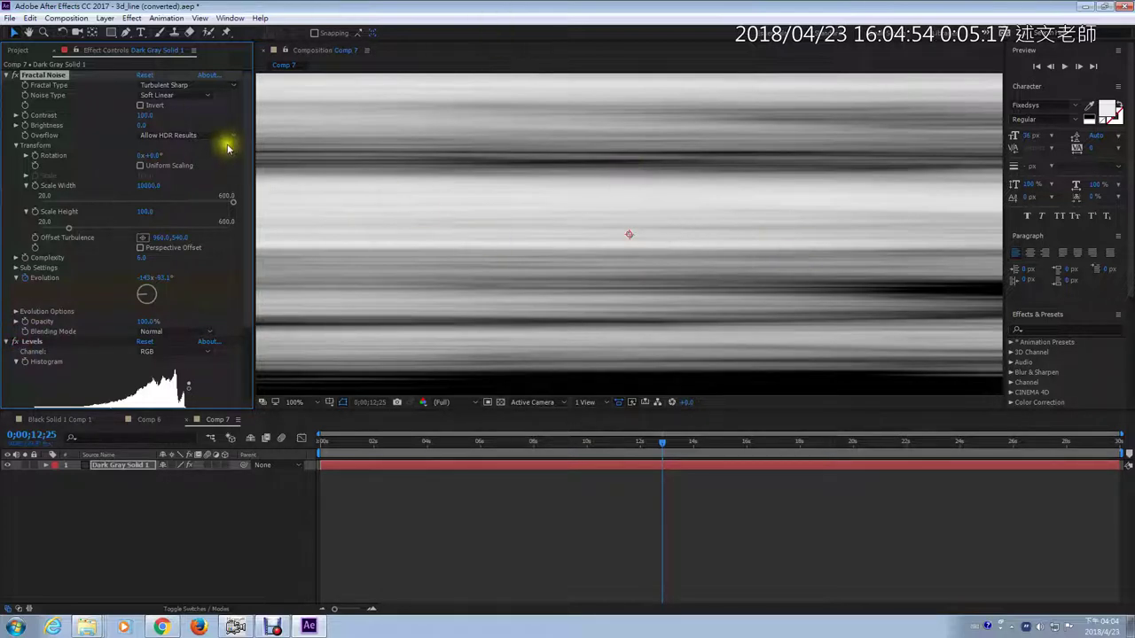
{"action": "left_click", "coordinate": [7, 342]}
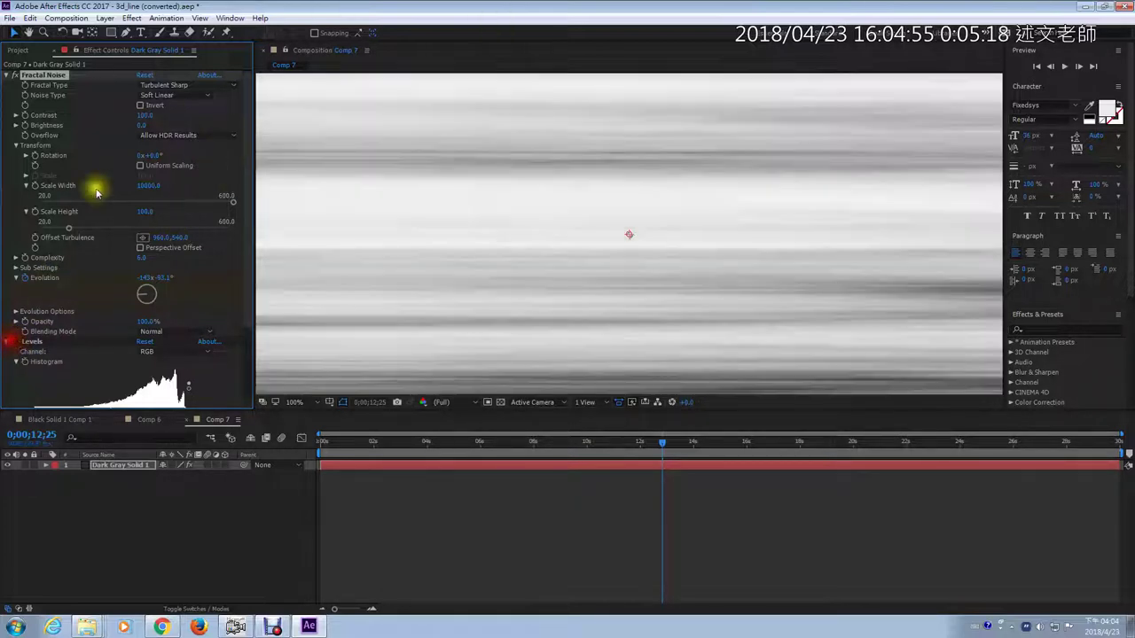
Try the fractal types Dynamic and Dynamic Progressive on the stretched noise of Dark Gray Solid 1
{"action": "left_click", "coordinate": [165, 86]}
{"action": "left_click", "coordinate": [185, 159]}
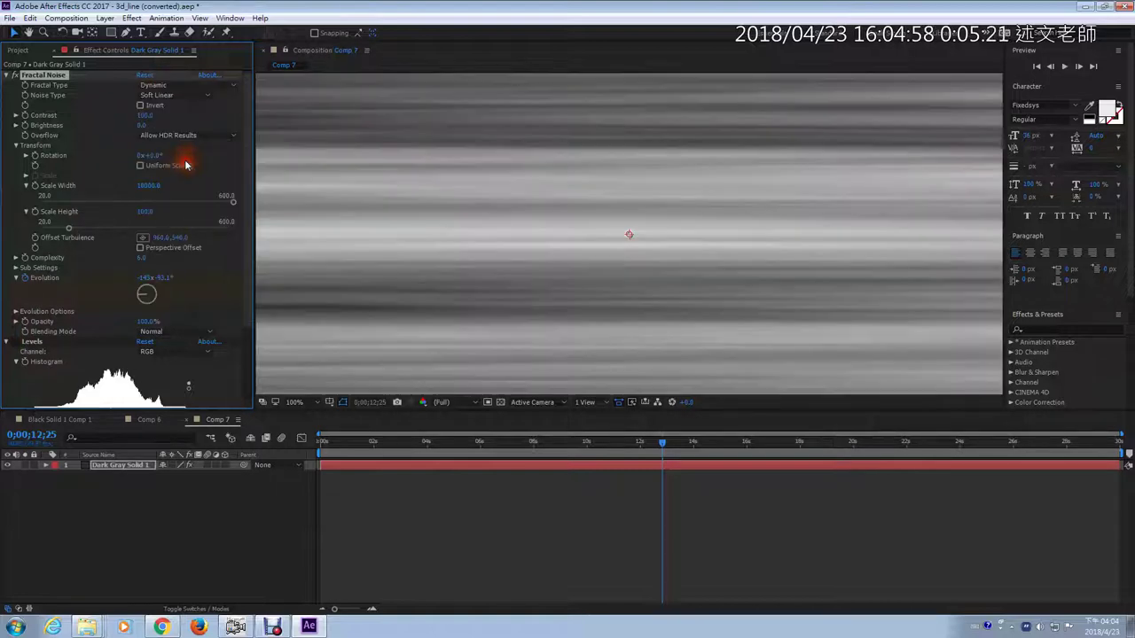
{"action": "left_click", "coordinate": [190, 86]}
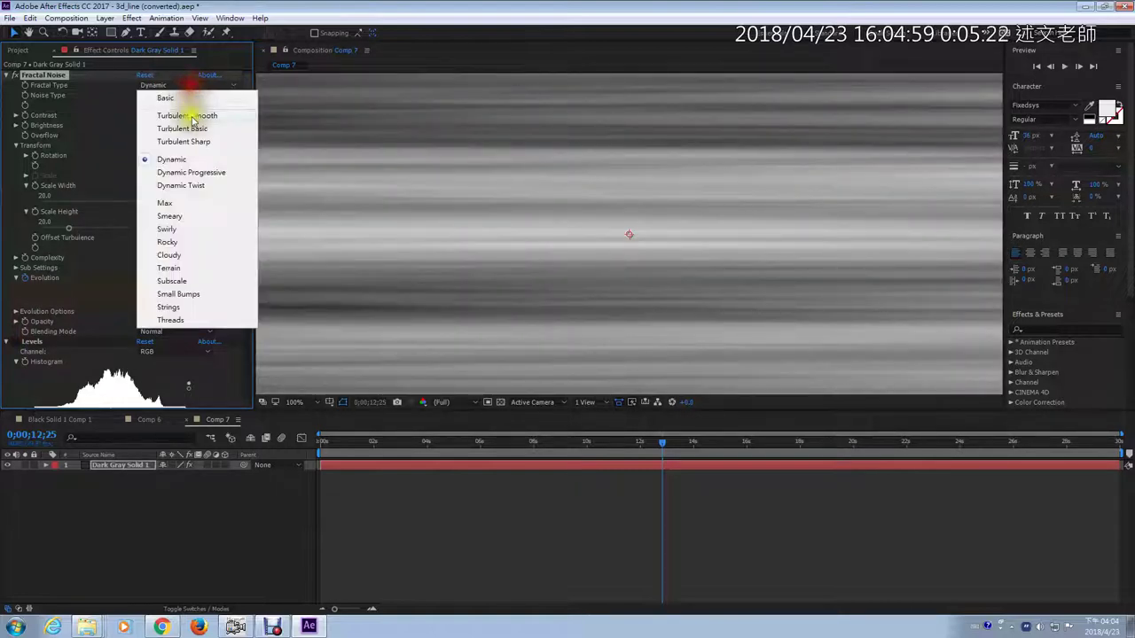
{"action": "left_click", "coordinate": [190, 169]}
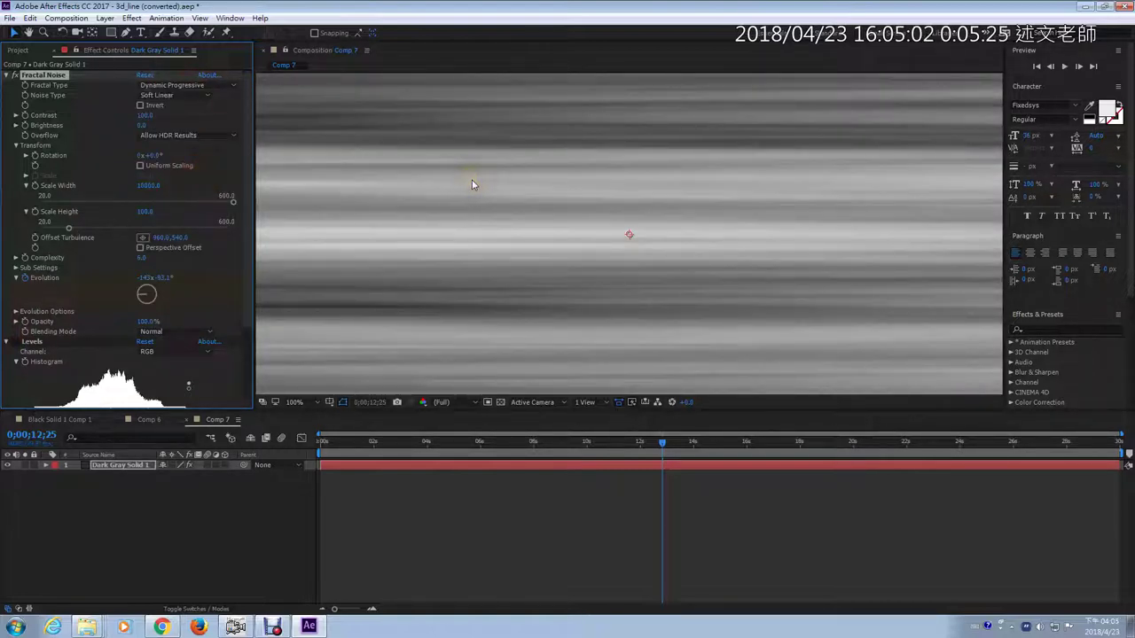
Set the Fractal Noise scale width to 100 and compare the fractal types Dynamic and Max, leaving Max selected
{"action": "left_click", "coordinate": [149, 186]}
{"action": "key", "text": "Return"}
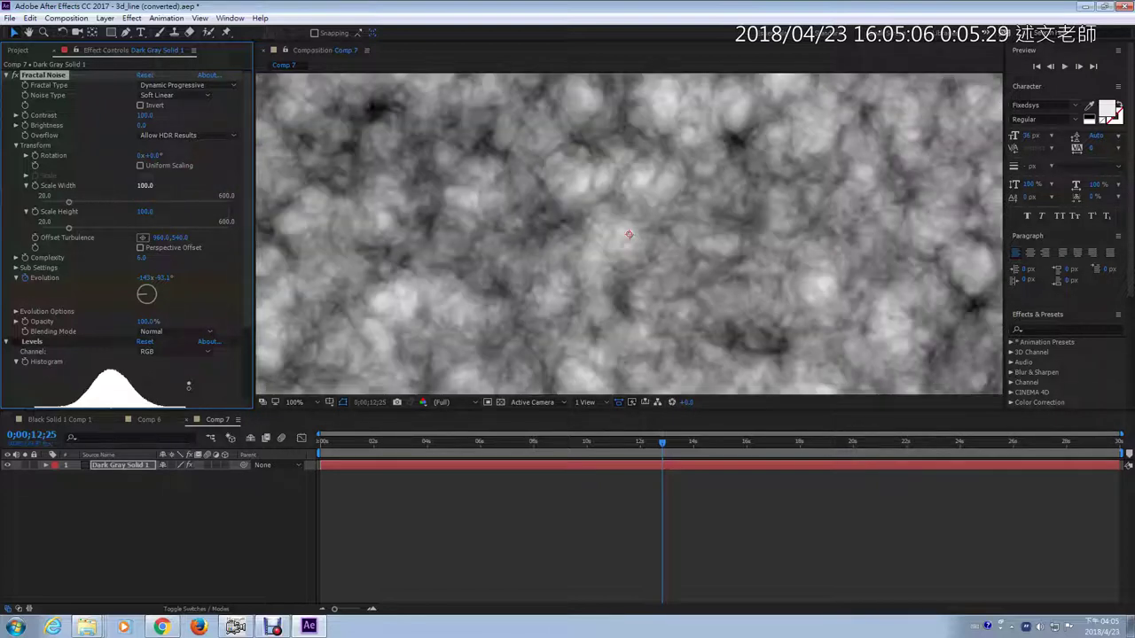
{"action": "left_click", "coordinate": [182, 84]}
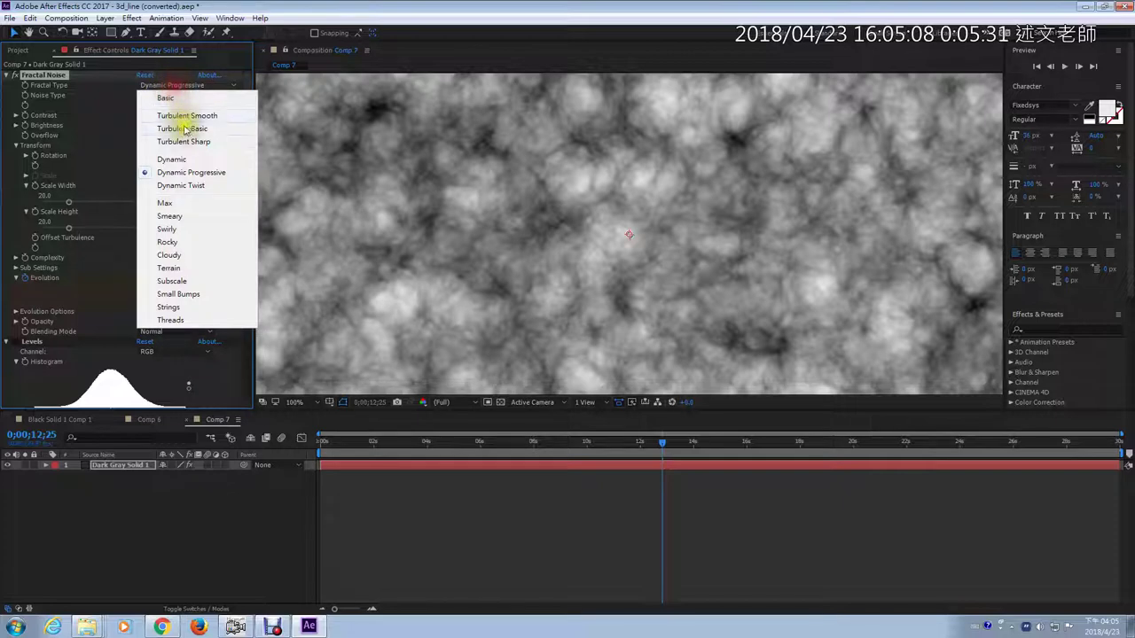
{"action": "left_click", "coordinate": [184, 161]}
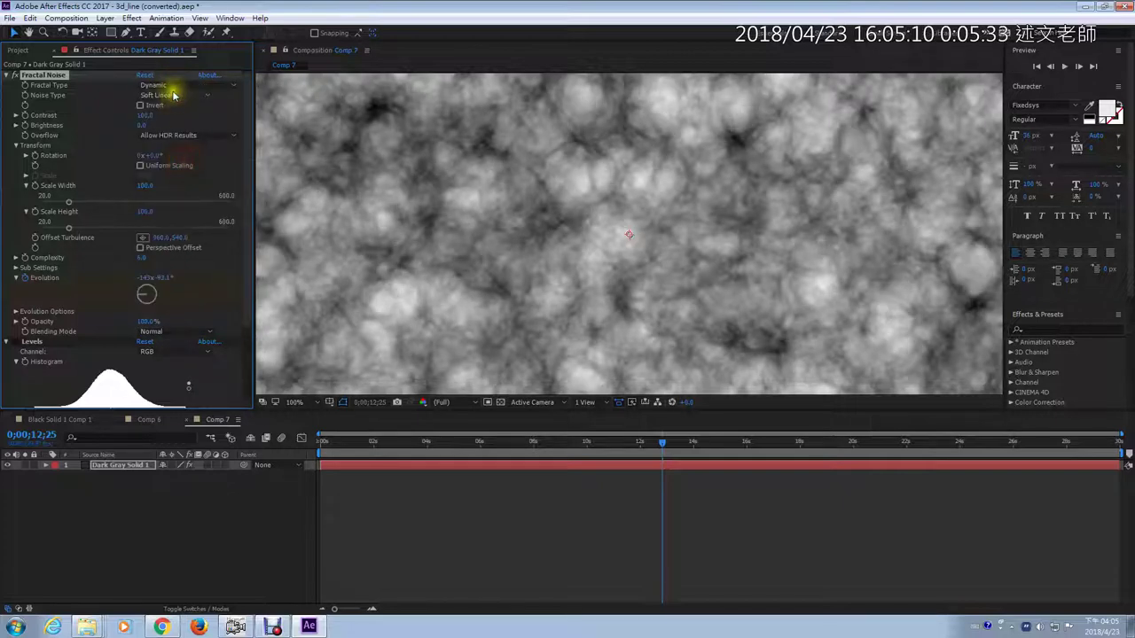
{"action": "left_click", "coordinate": [177, 85]}
{"action": "left_click", "coordinate": [185, 205]}
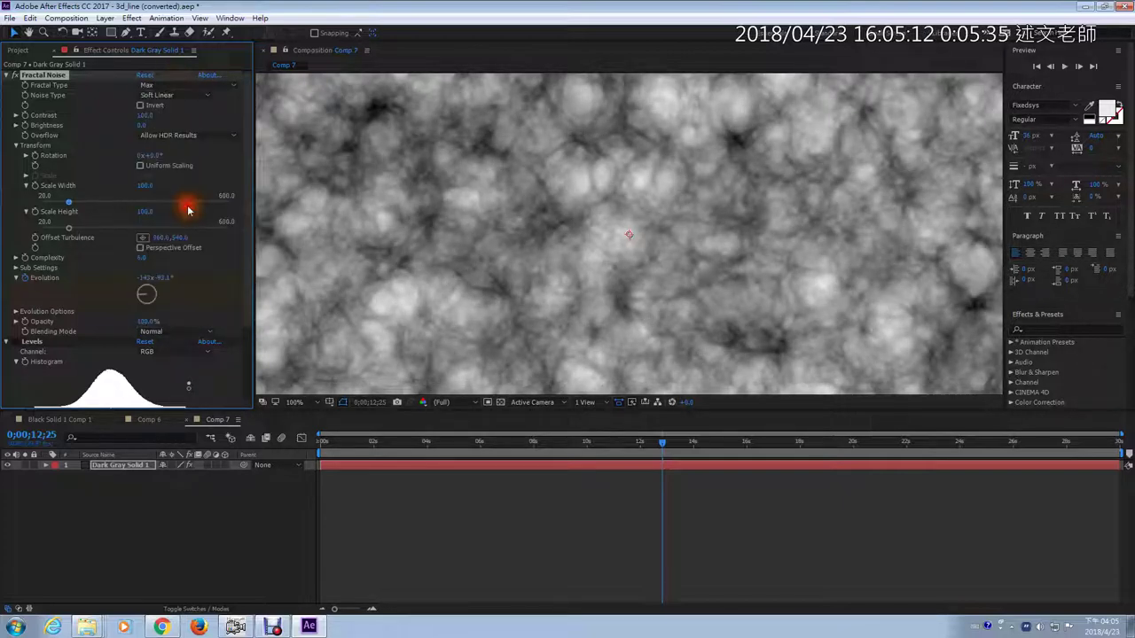
Set the Fractal Noise fractal type to Smeary and the scale width to 10000 on Dark Gray Solid 1
{"action": "left_click", "coordinate": [178, 85]}
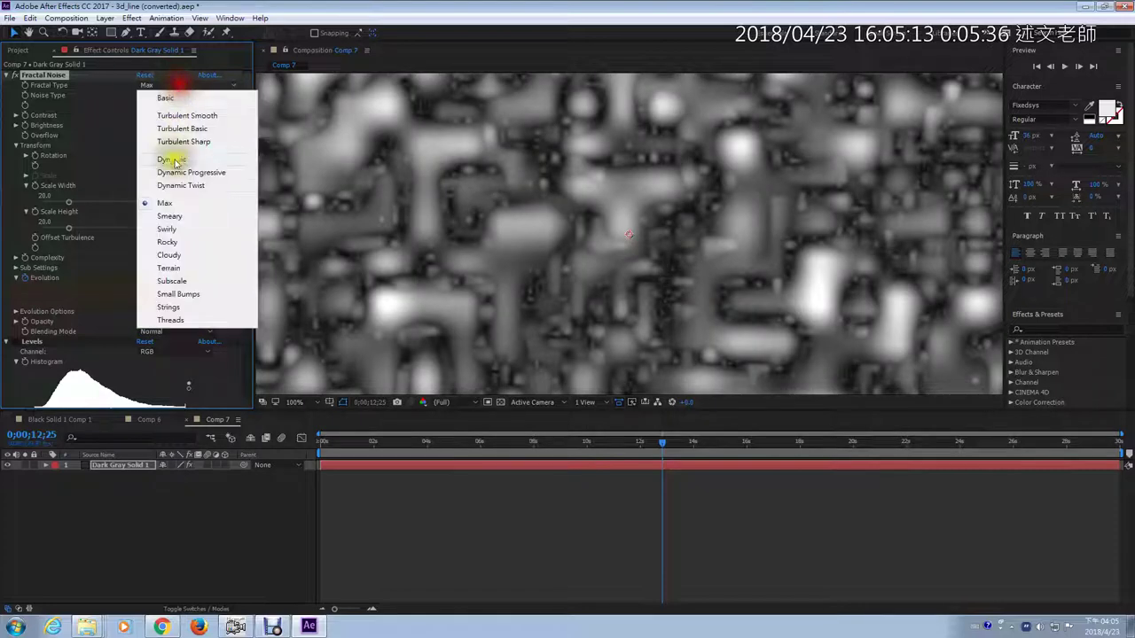
{"action": "left_click", "coordinate": [177, 219]}
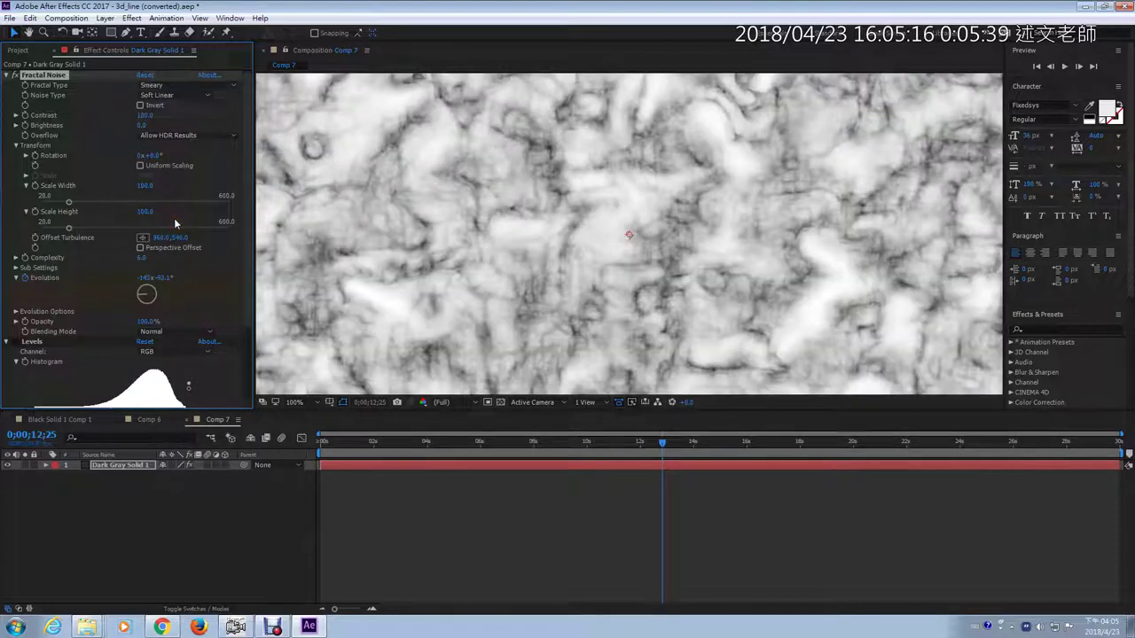
{"action": "left_click", "coordinate": [146, 195]}
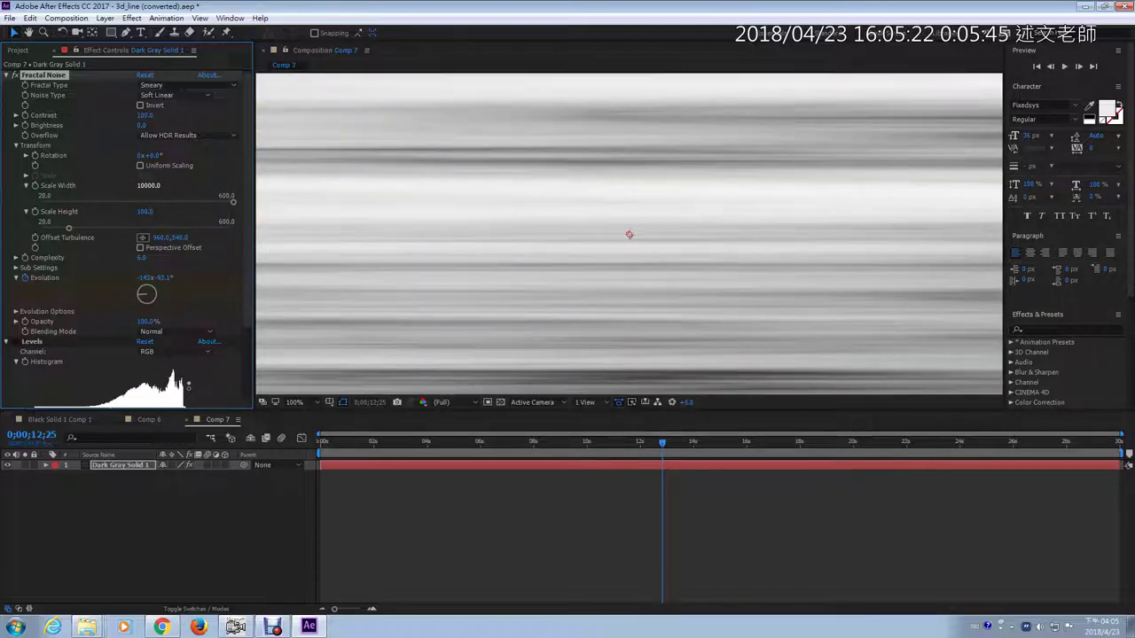
Enable the Levels effect and reduce the Fractal Noise scale height to 20
{"action": "left_click", "coordinate": [15, 342]}
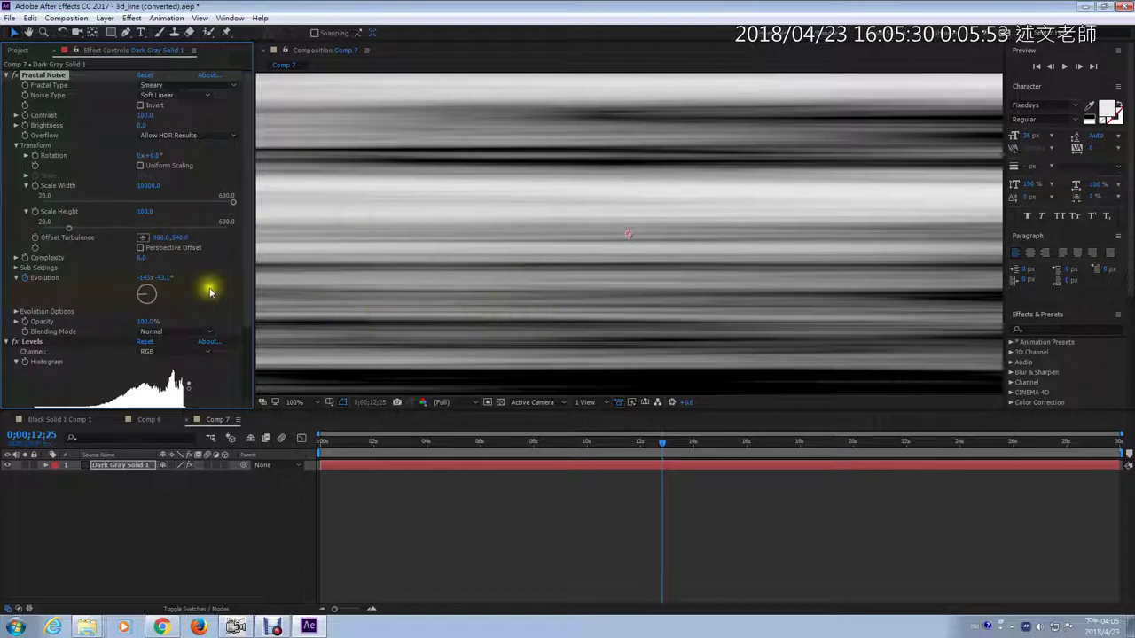
{"action": "left_click_drag", "start_coordinate": [73, 233], "coordinate": [41, 228]}
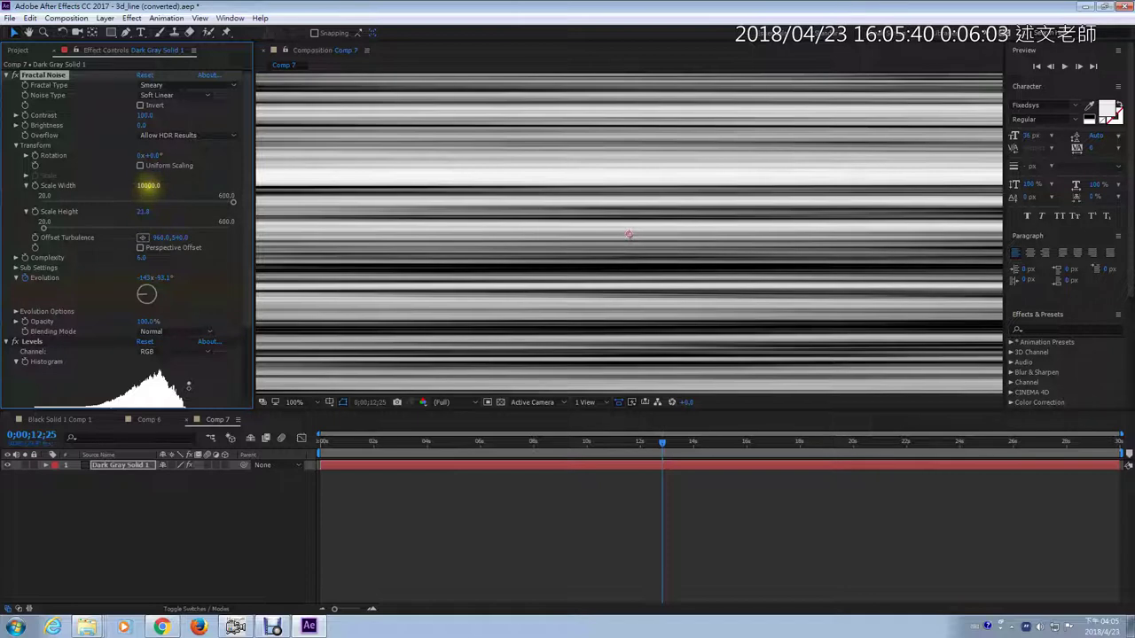
{"action": "left_click_drag", "start_coordinate": [44, 232], "coordinate": [41, 233]}
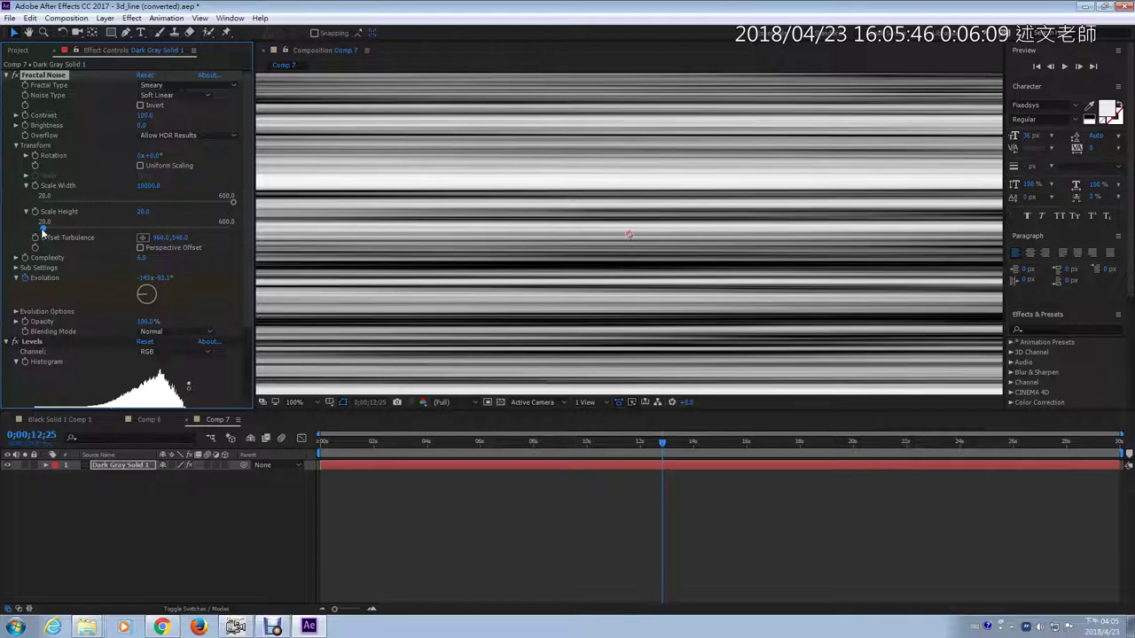
Raise the Levels Input Black to 214 and check the resulting lines at several times, ending at 0;00;15;16
{"action": "left_click_drag", "start_coordinate": [244, 317], "coordinate": [244, 383]}
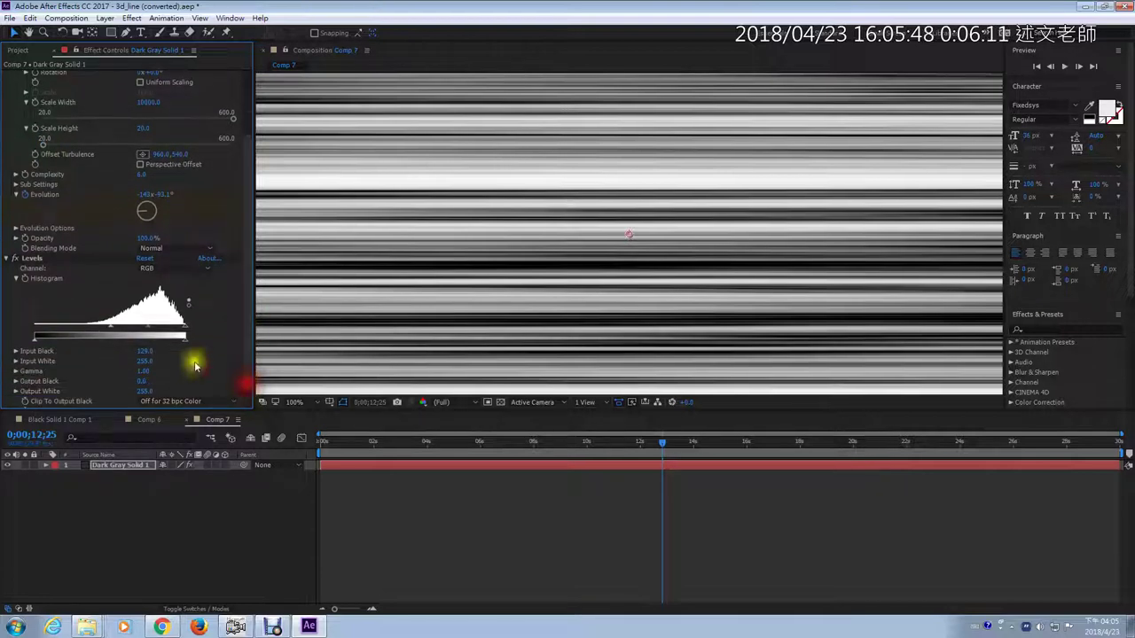
{"action": "left_click_drag", "start_coordinate": [111, 330], "coordinate": [163, 323]}
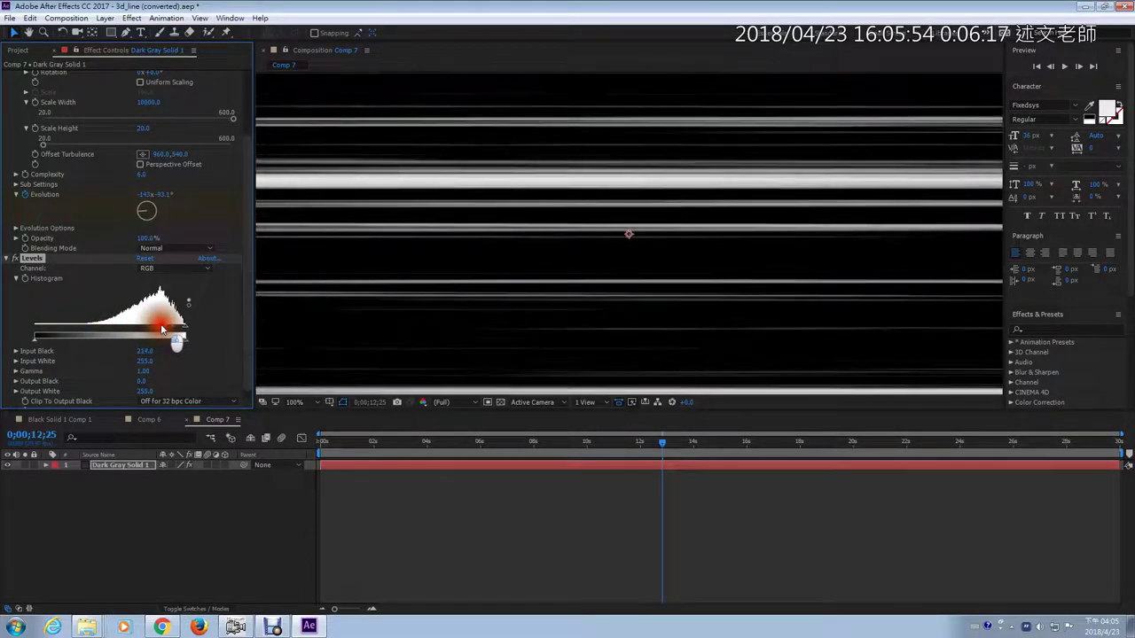
{"action": "left_click", "coordinate": [392, 442]}
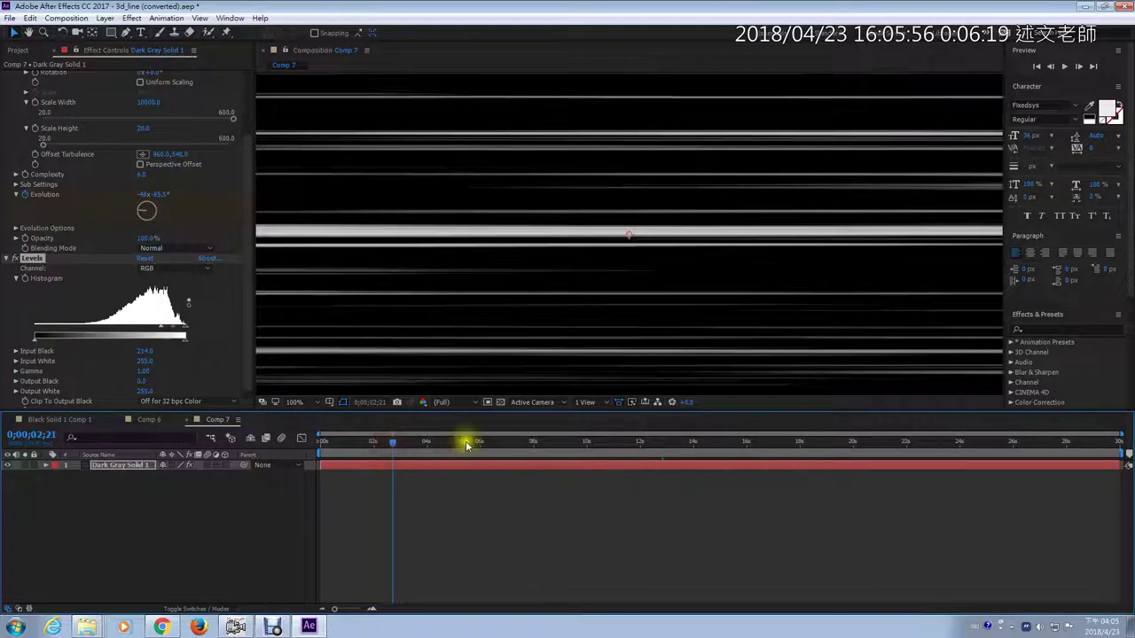
{"action": "left_click", "coordinate": [551, 442]}
{"action": "left_click", "coordinate": [599, 446]}
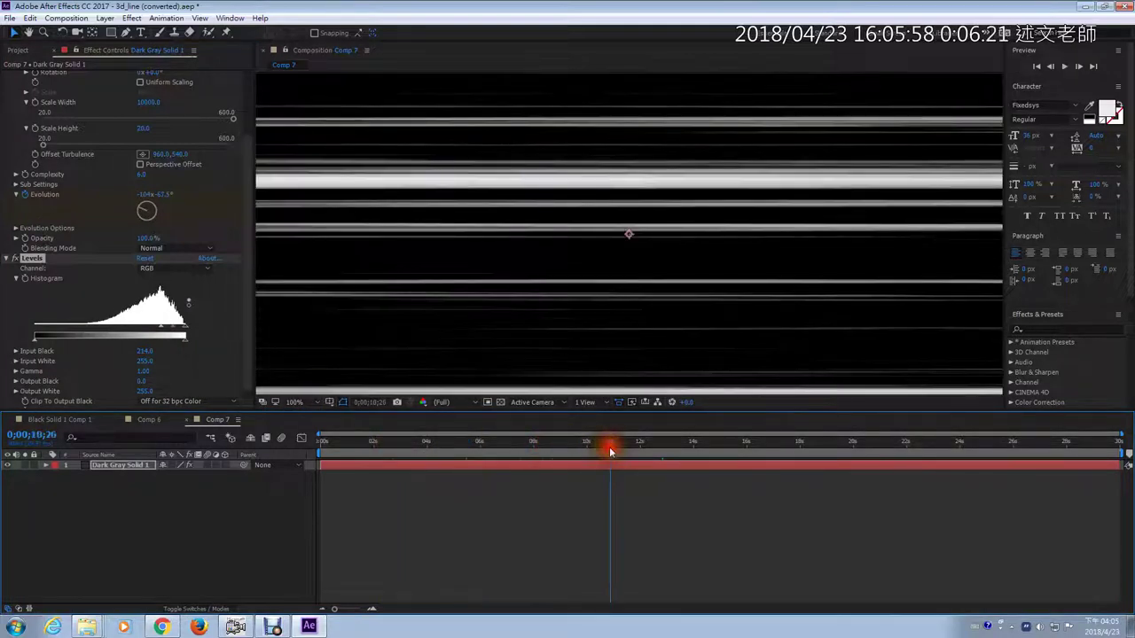
{"action": "left_click", "coordinate": [736, 444]}
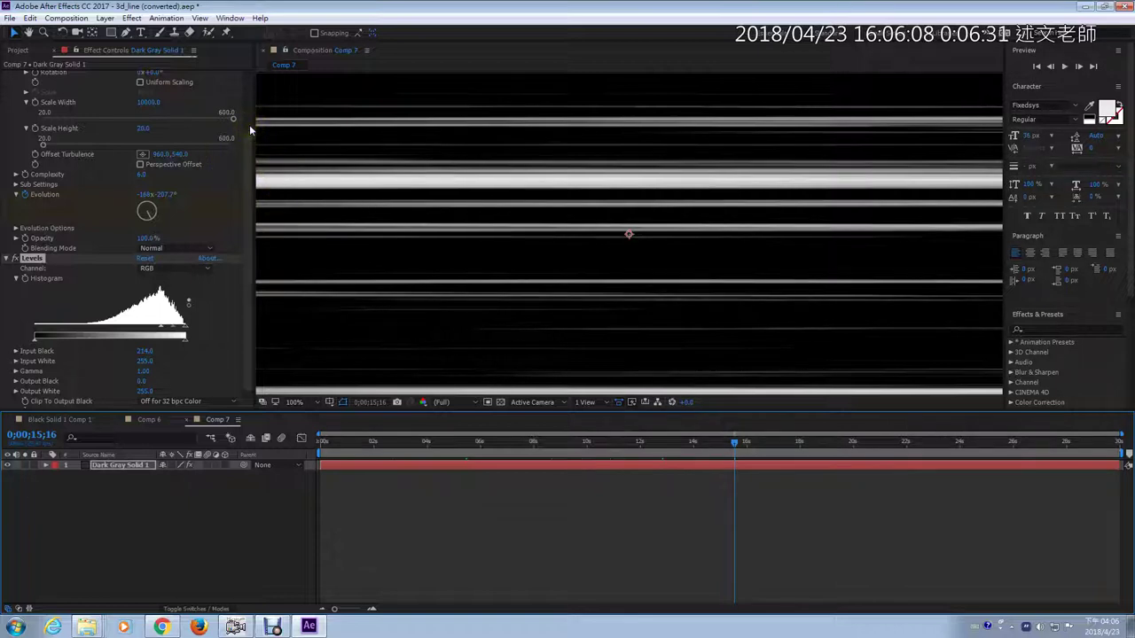
Switch to the 3D空間線條學習重點 document in Chrome and read steps 6 and 7 about the Glow effect
{"action": "left_click", "coordinate": [163, 628]}
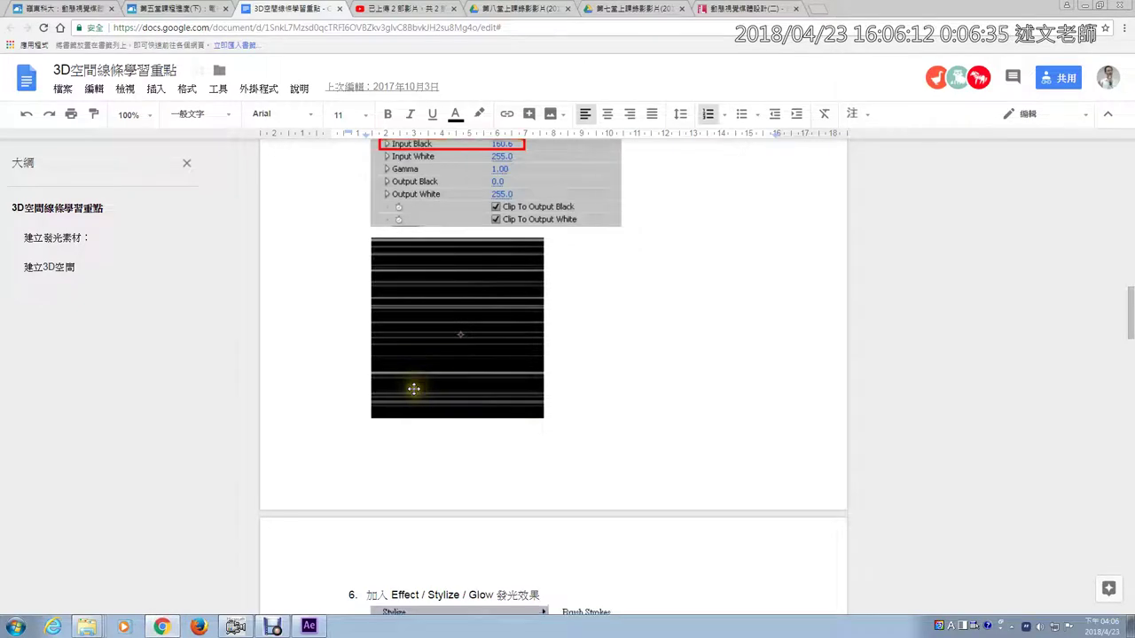
{"action": "scroll", "coordinate": [413, 387], "scroll_direction": "down", "scroll_amount": 3}
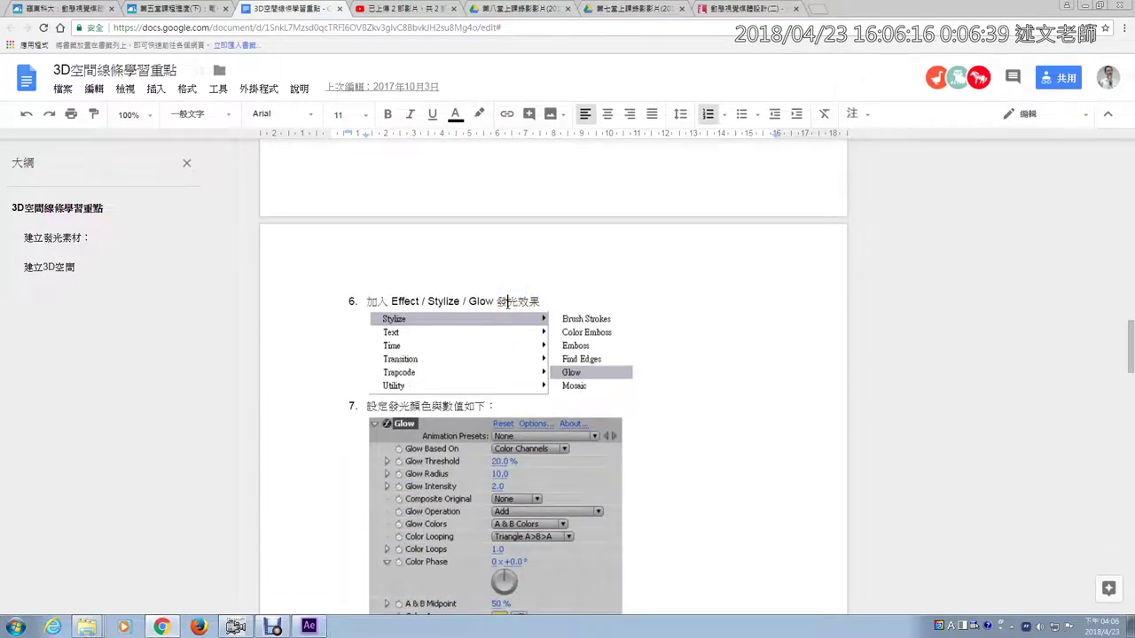
{"action": "scroll", "coordinate": [508, 301], "scroll_direction": "down", "scroll_amount": 1}
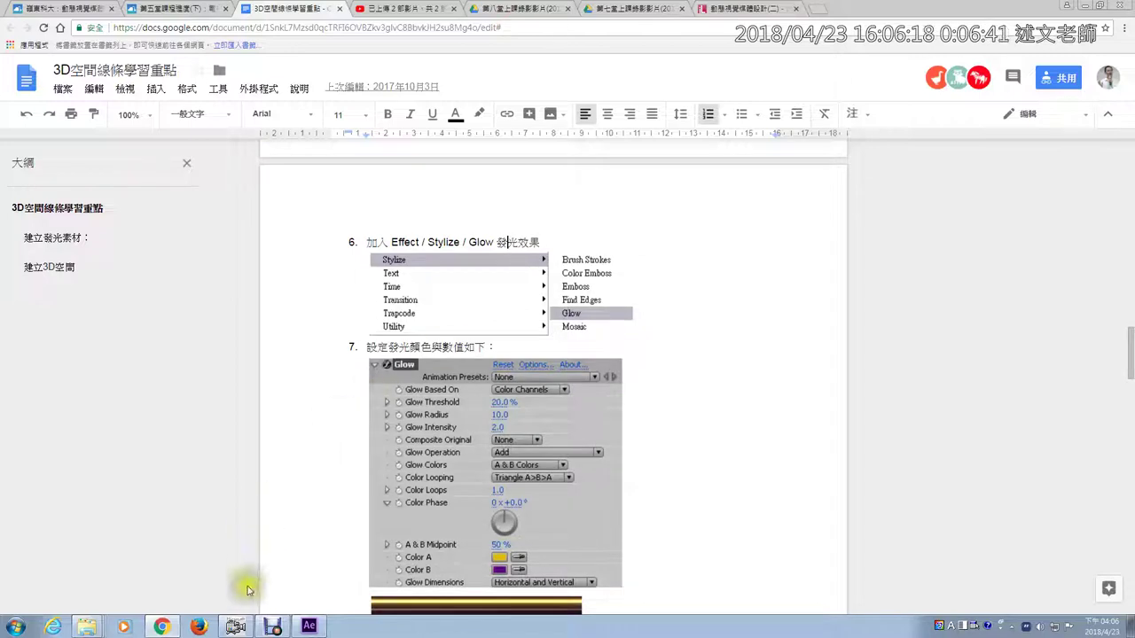
Return to After Effects and examine the Glow settings of Black Solid 1 in Black Solid 1 Comp 1, collapsing its other effects
{"action": "left_click", "coordinate": [308, 626]}
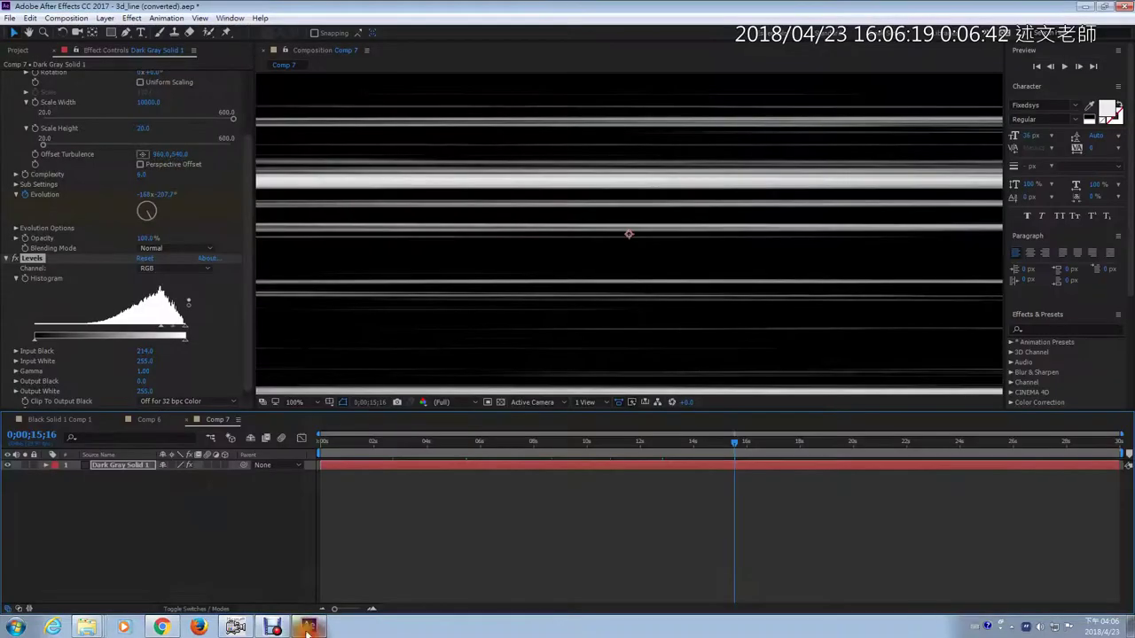
{"action": "left_click", "coordinate": [57, 420]}
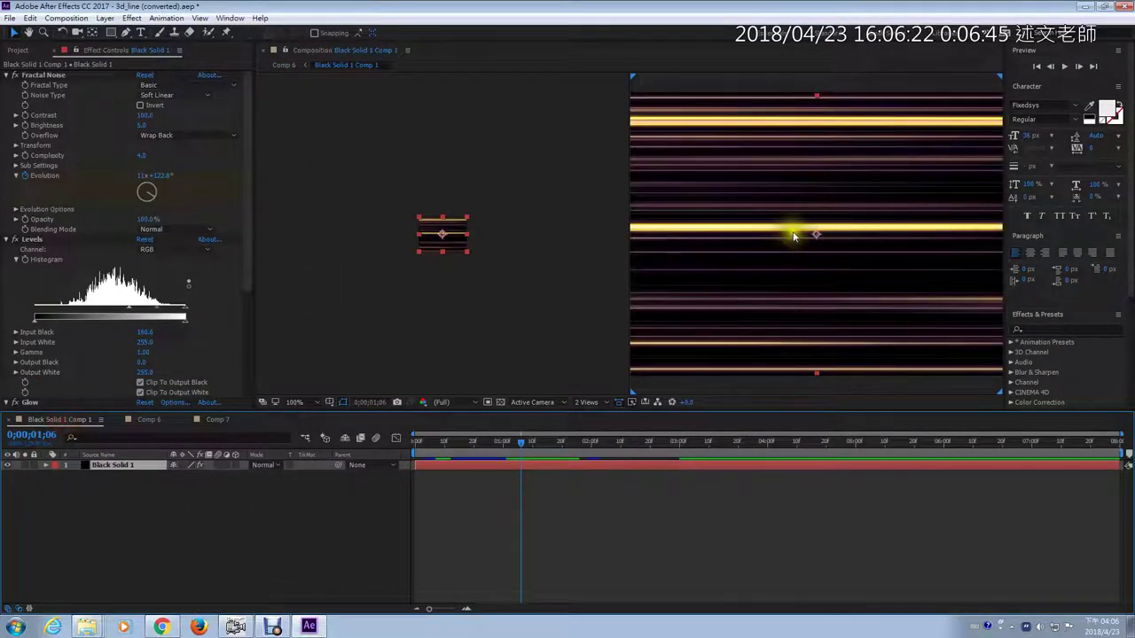
{"action": "left_click", "coordinate": [9, 75]}
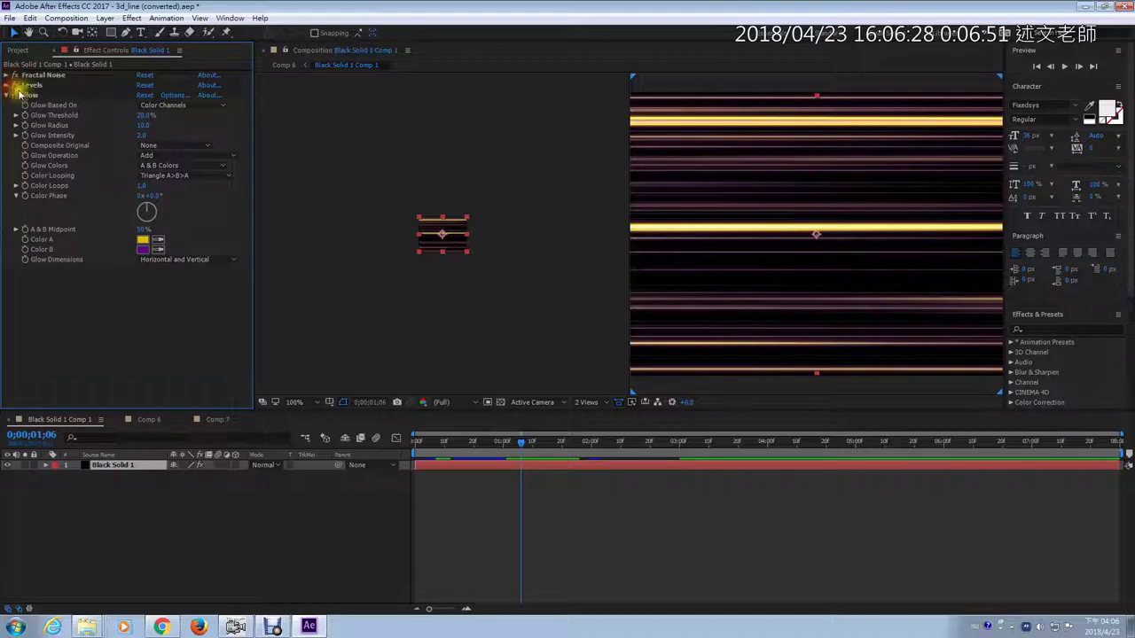
{"action": "left_click", "coordinate": [32, 96]}
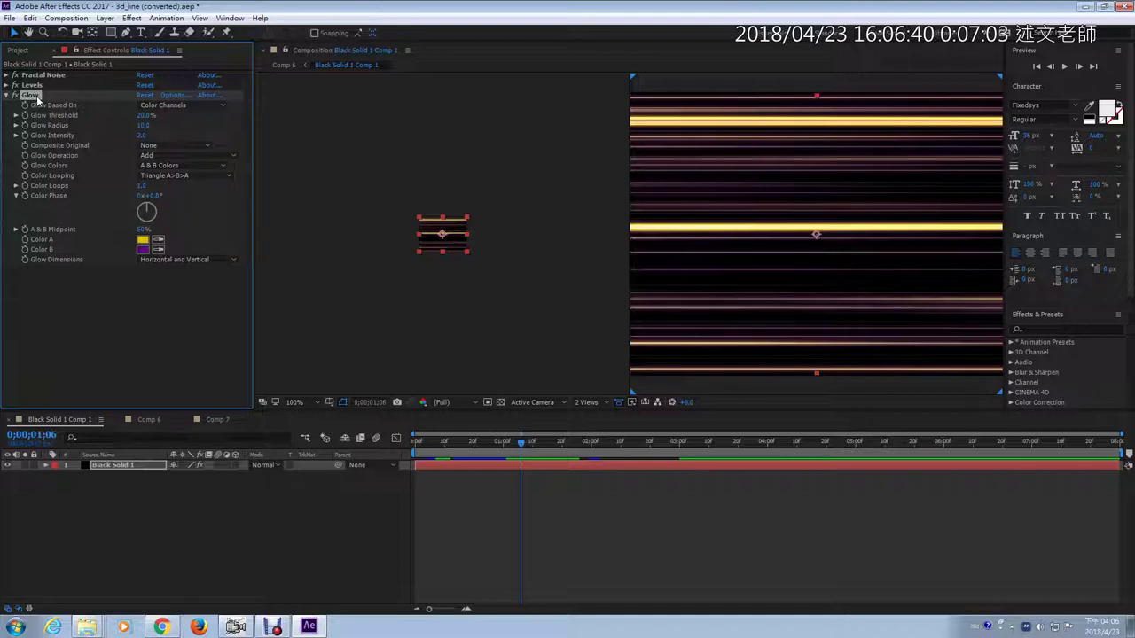
Add the Stylize effect Glow to Dark Gray Solid 1 in Comp 7
{"action": "left_click", "coordinate": [217, 420]}
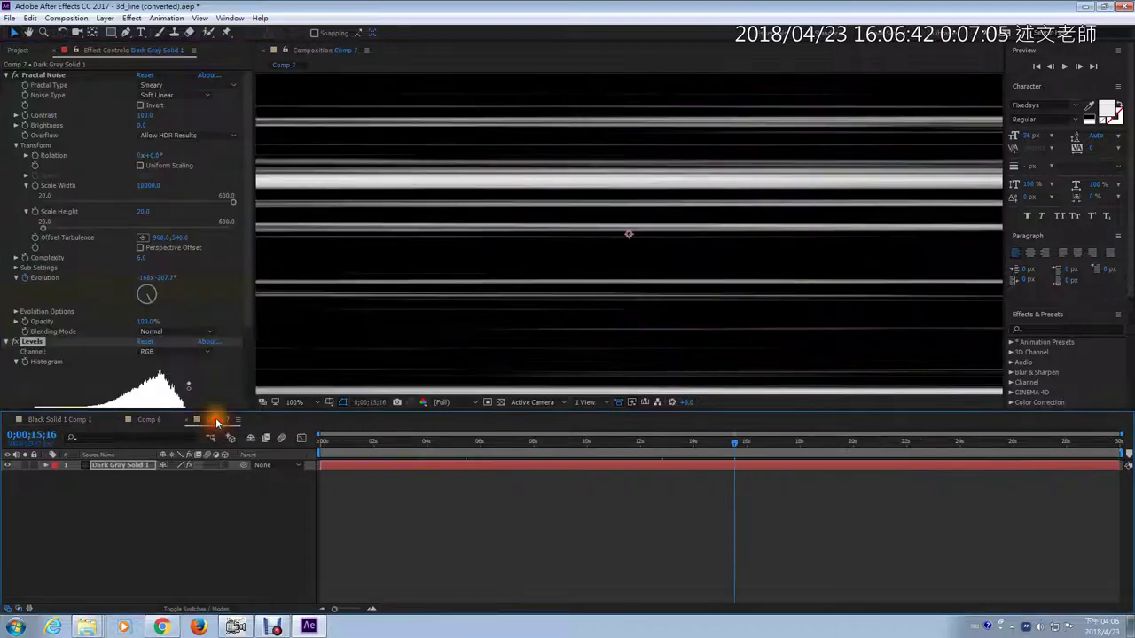
{"action": "left_click", "coordinate": [133, 17]}
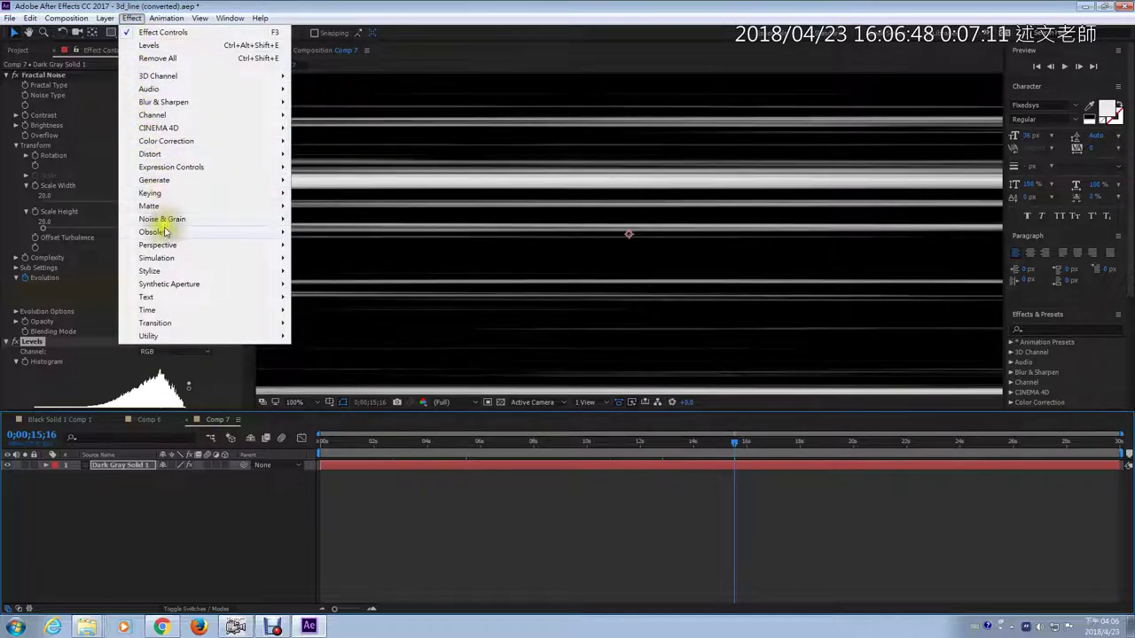
{"action": "mouse_move", "coordinate": [169, 259]}
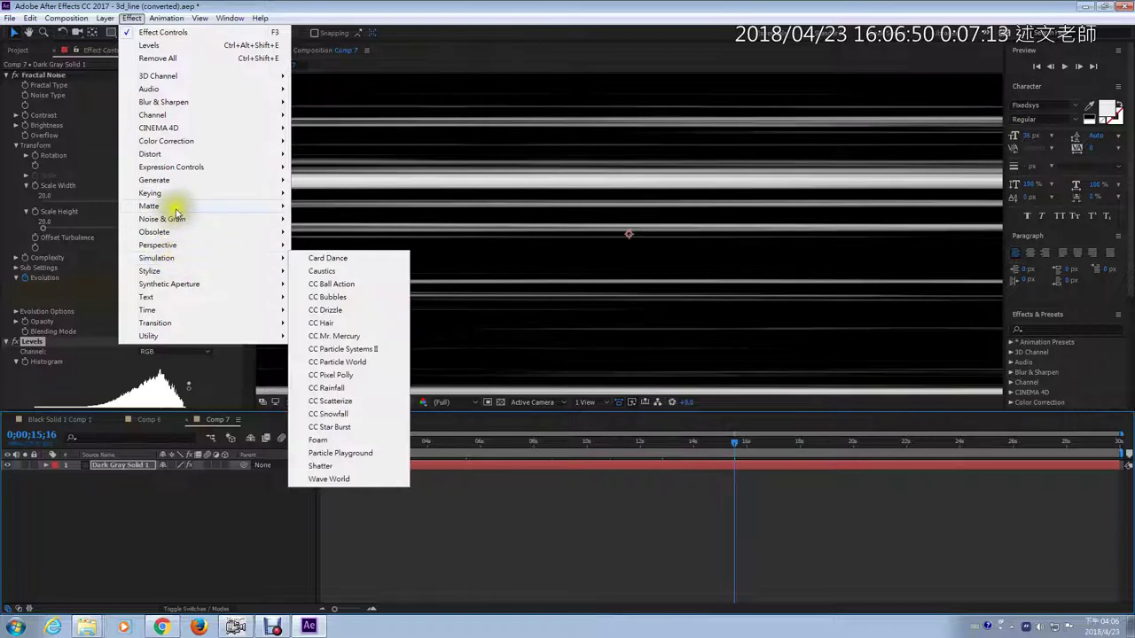
{"action": "mouse_move", "coordinate": [182, 180]}
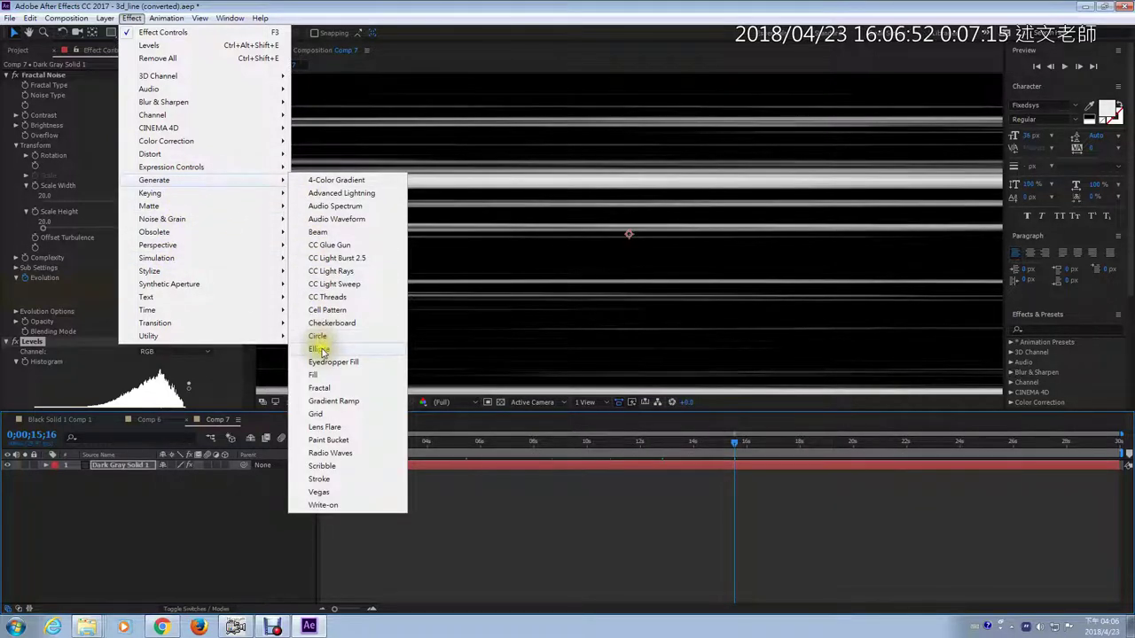
{"action": "mouse_move", "coordinate": [234, 252]}
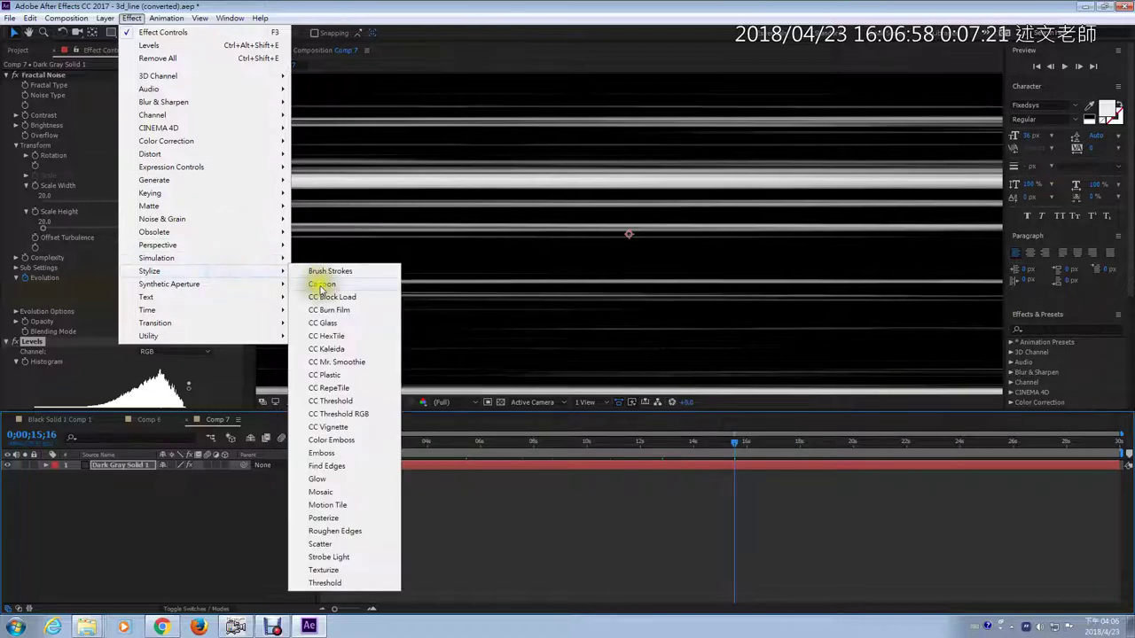
{"action": "left_click", "coordinate": [328, 480]}
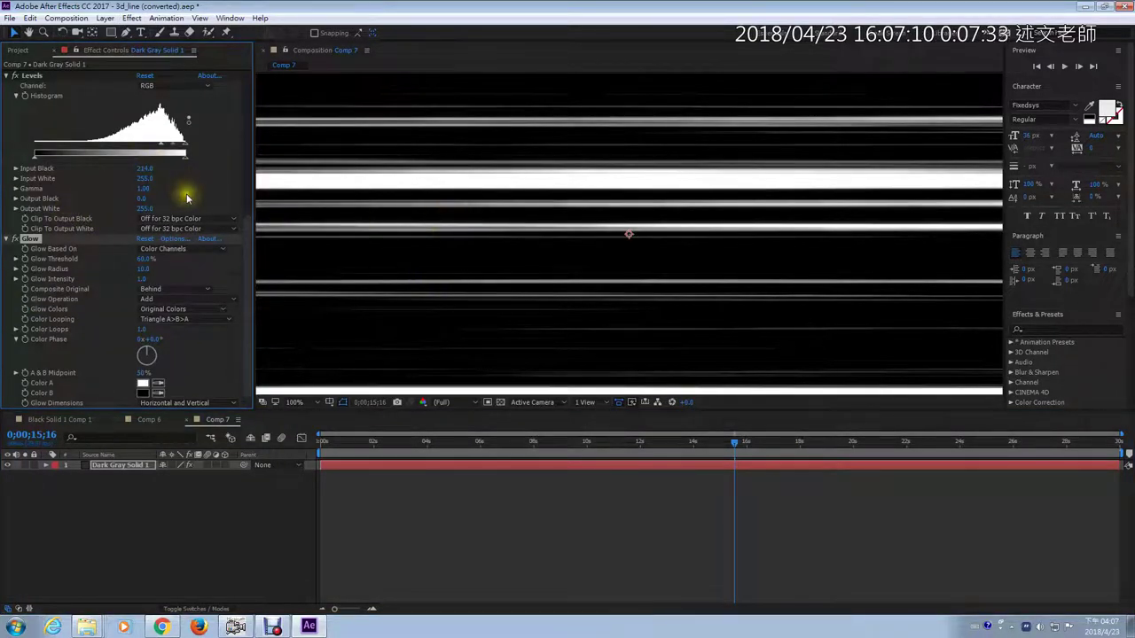
Switch to the notes document in Chrome and review the Glow instructions, reference settings and example image
{"action": "left_click", "coordinate": [165, 627]}
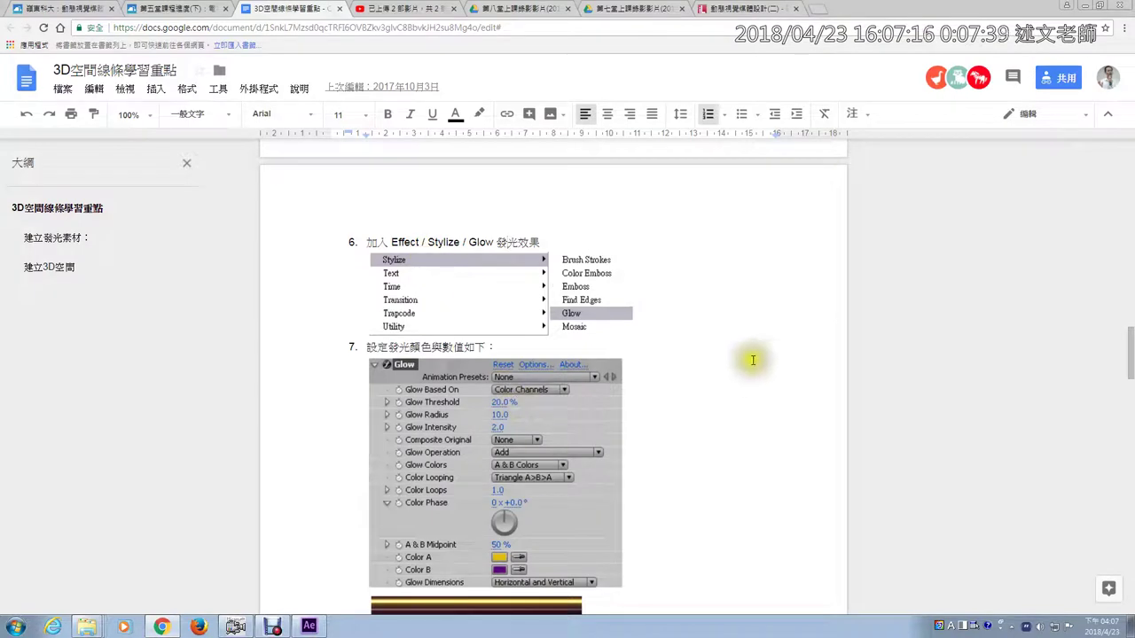
{"action": "left_click", "coordinate": [687, 390]}
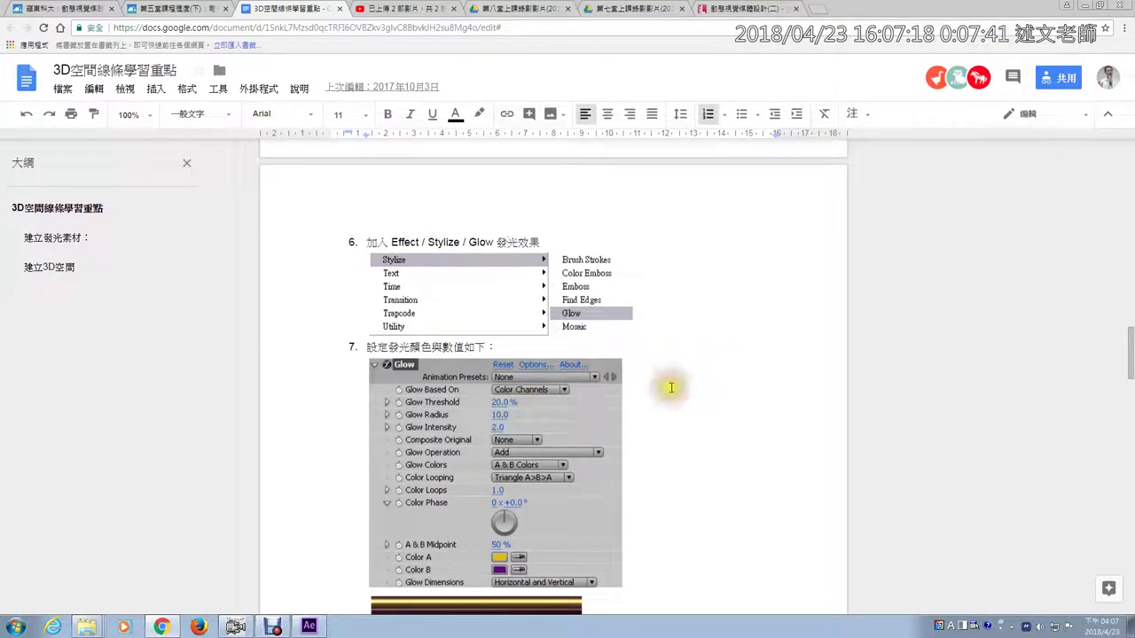
{"action": "left_click", "coordinate": [479, 605]}
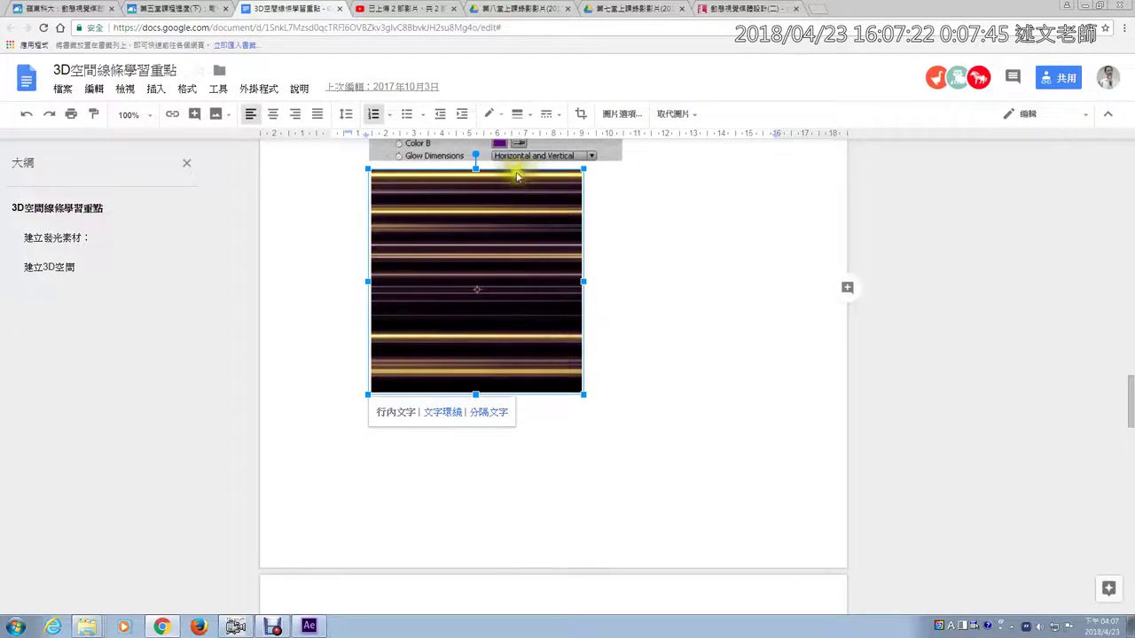
{"action": "scroll", "coordinate": [498, 173], "scroll_direction": "up", "scroll_amount": 1}
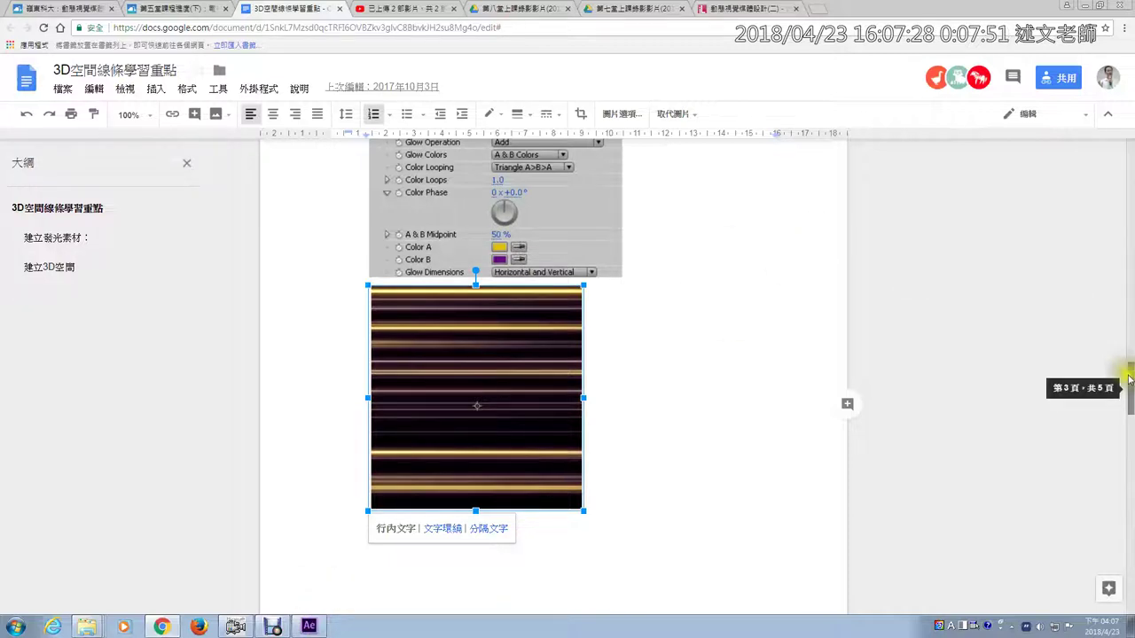
{"action": "left_click_drag", "start_coordinate": [1131, 376], "coordinate": [1131, 363]}
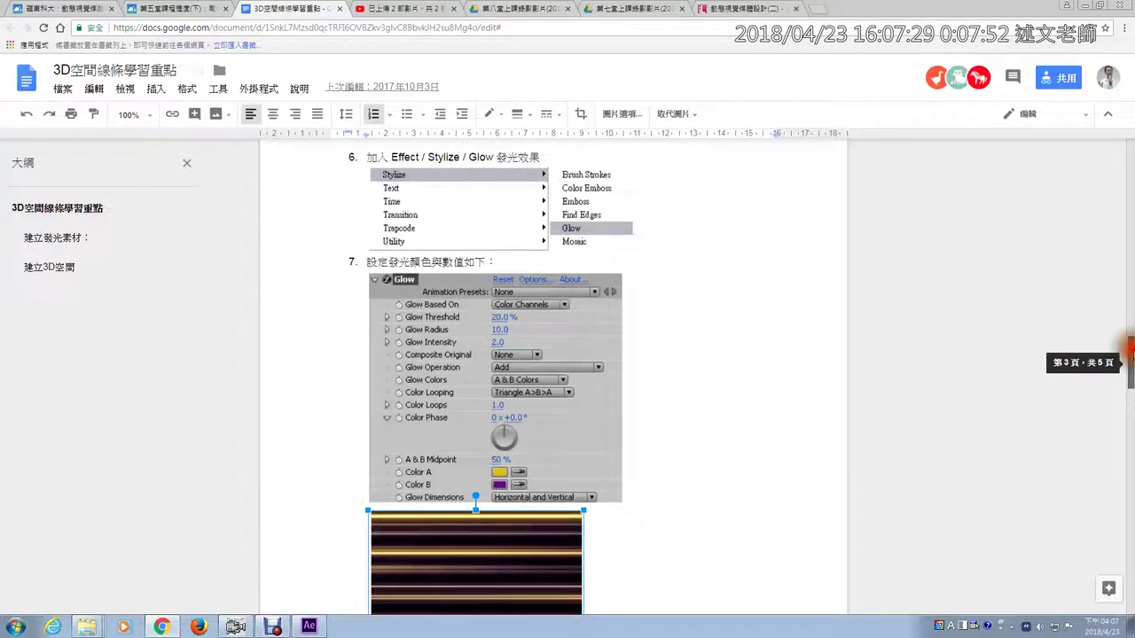
{"action": "left_click", "coordinate": [422, 156]}
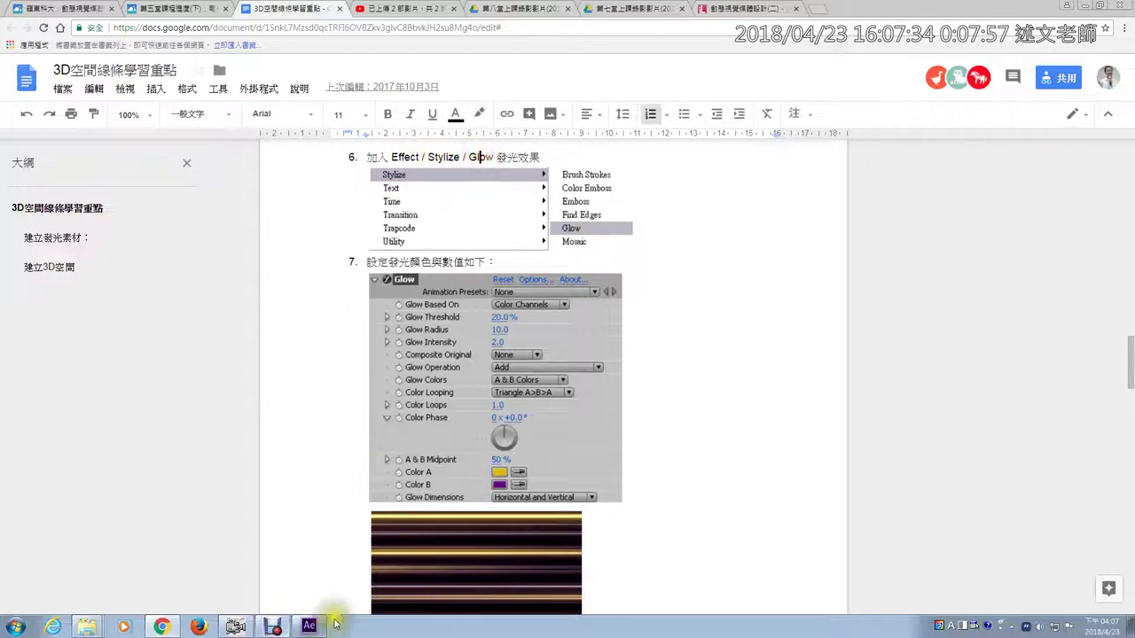
Return to After Effects and set the Glow Colors option of Dark Gray Solid 1 to A & B Colors
{"action": "left_click", "coordinate": [309, 627]}
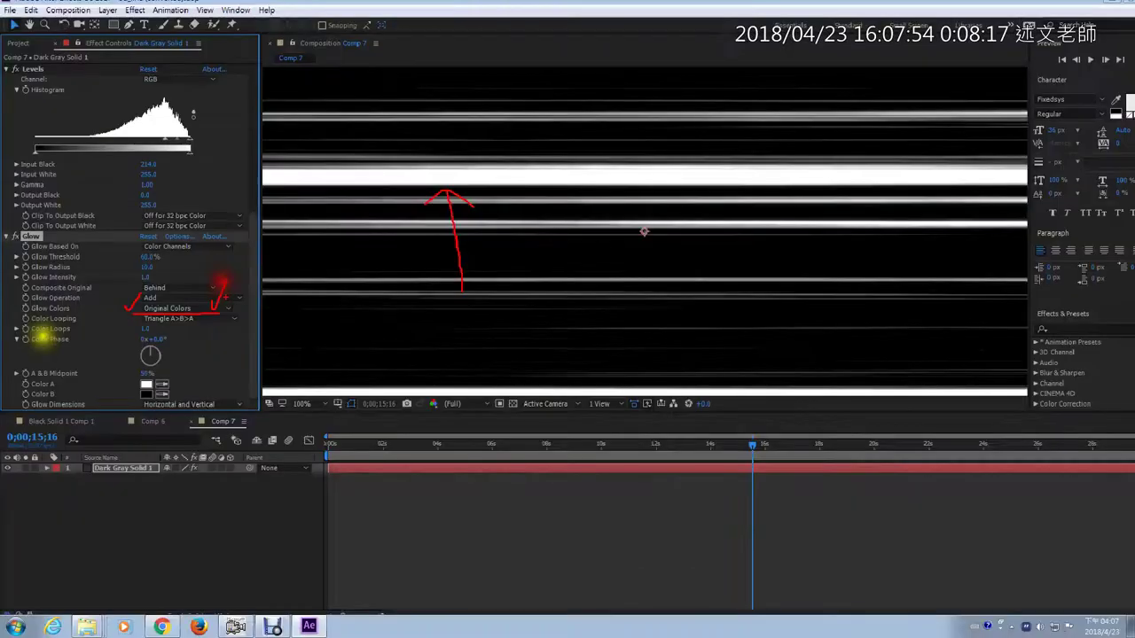
{"action": "left_click", "coordinate": [181, 308]}
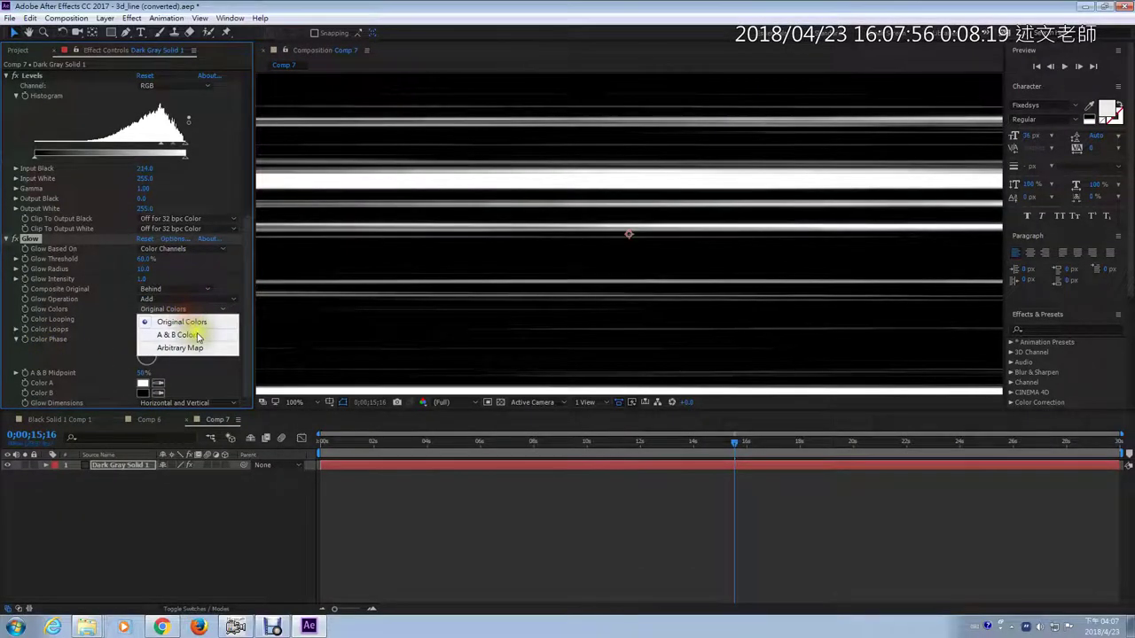
{"action": "left_click", "coordinate": [178, 334]}
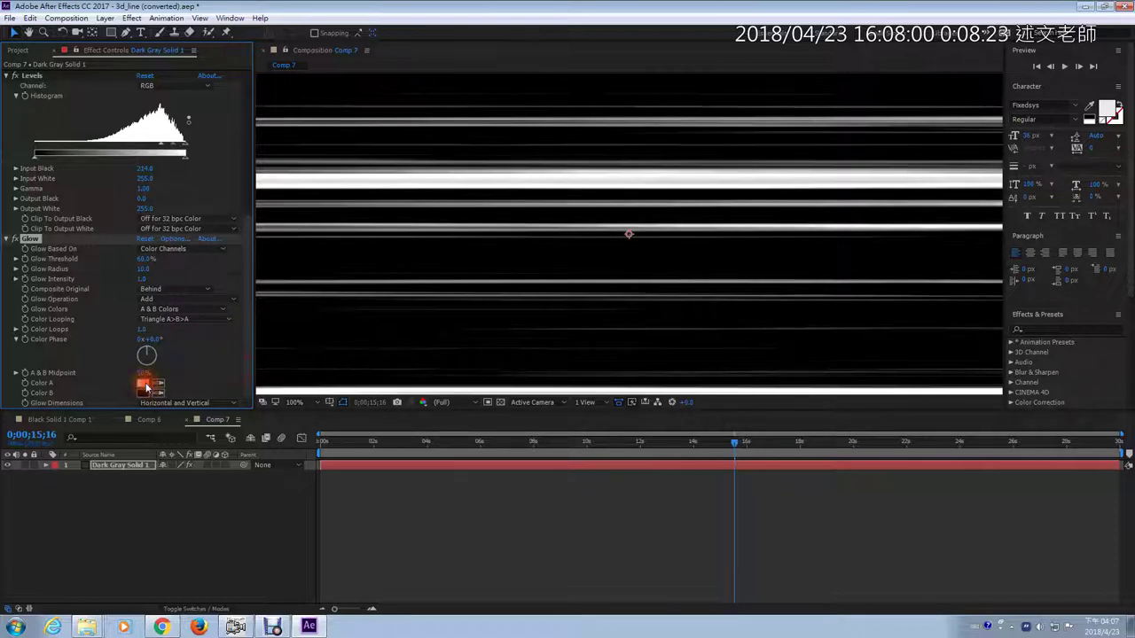
Set the Glow effect's Color A on Dark Gray Solid 1 to orange FFAE00
{"action": "left_click", "coordinate": [145, 386]}
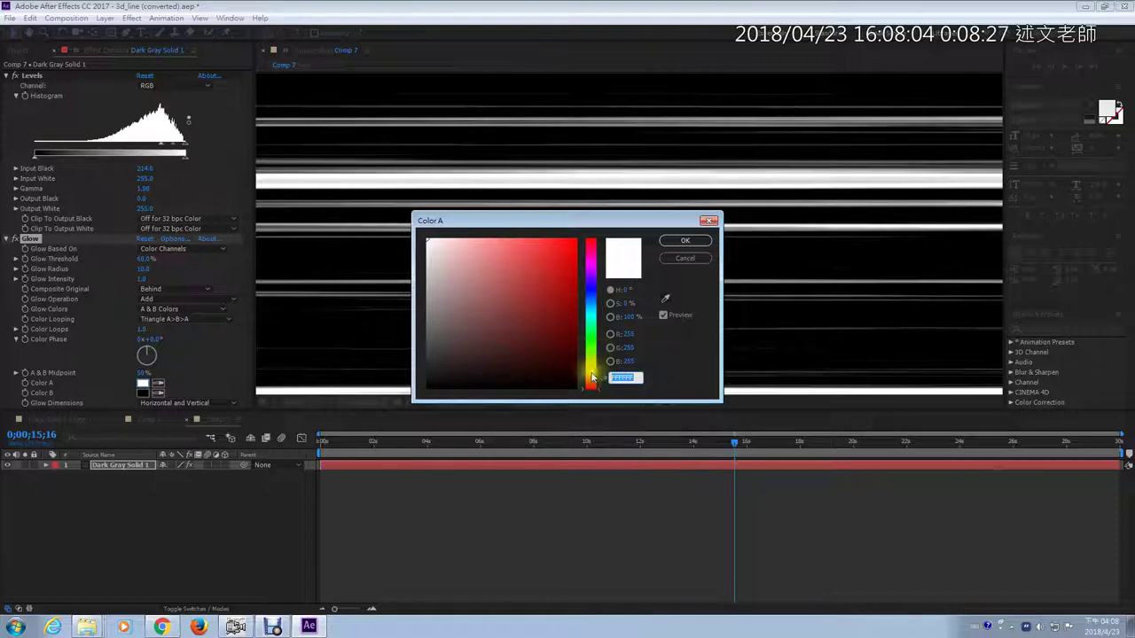
{"action": "left_click", "coordinate": [591, 376]}
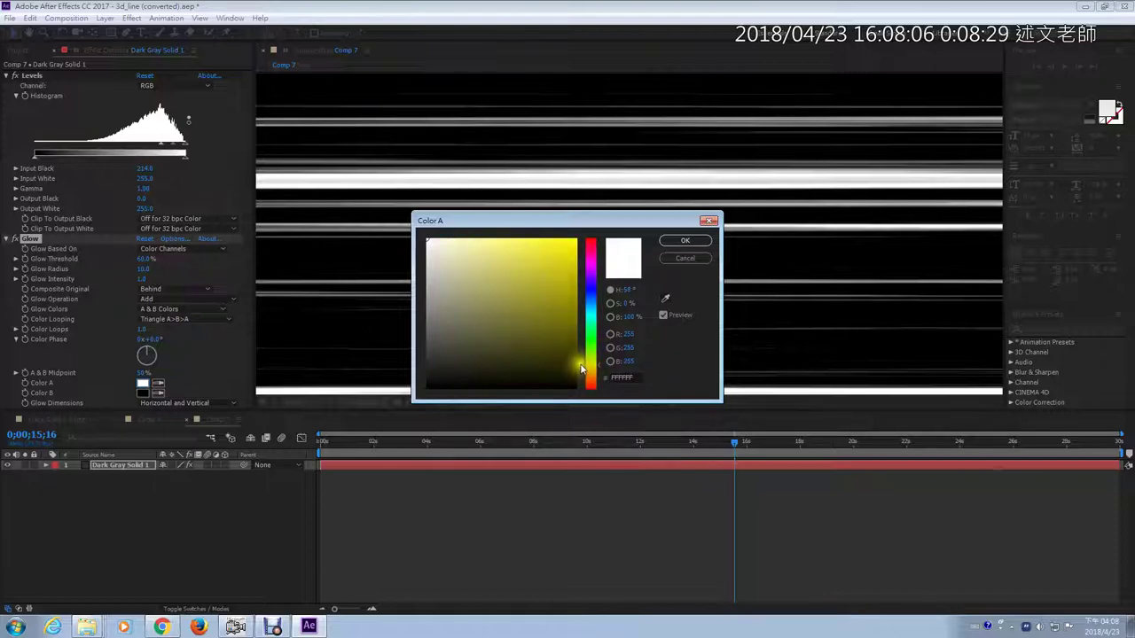
{"action": "left_click", "coordinate": [588, 375]}
{"action": "left_click", "coordinate": [576, 238]}
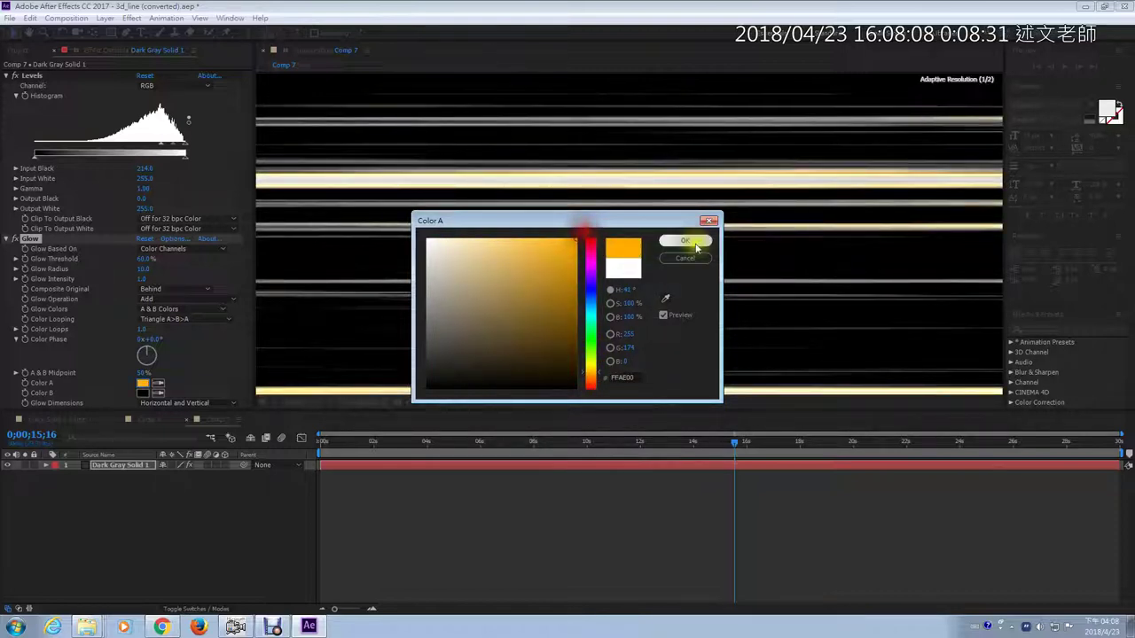
{"action": "left_click", "coordinate": [693, 243]}
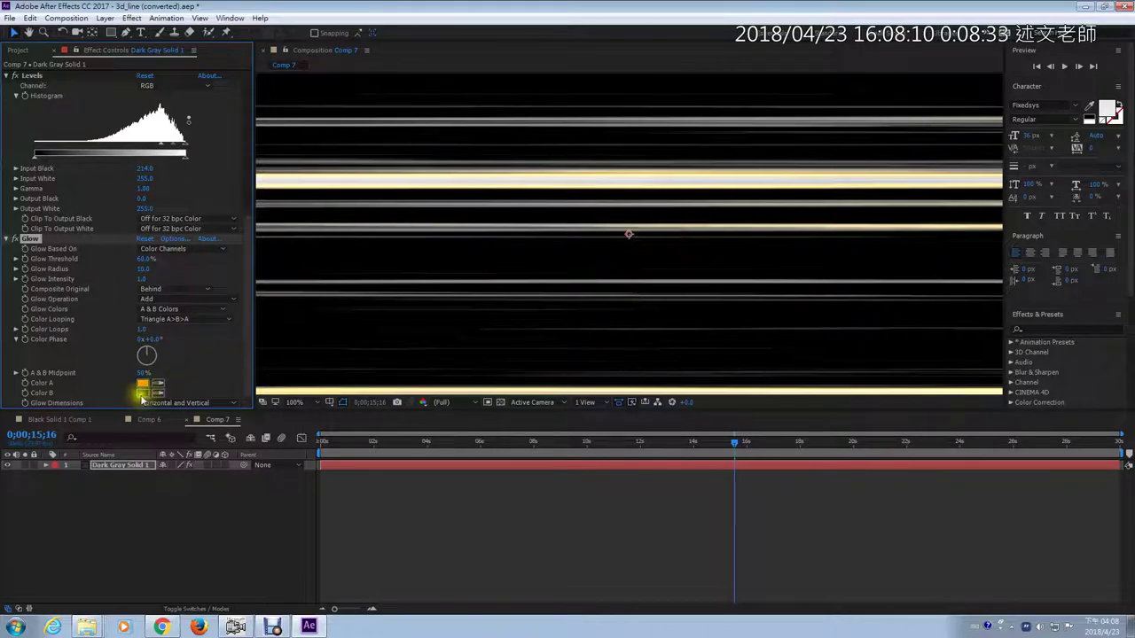
Set the Glow effect's Color B to red F30505 and the A & B Midpoint to 62%
{"action": "left_click", "coordinate": [143, 392]}
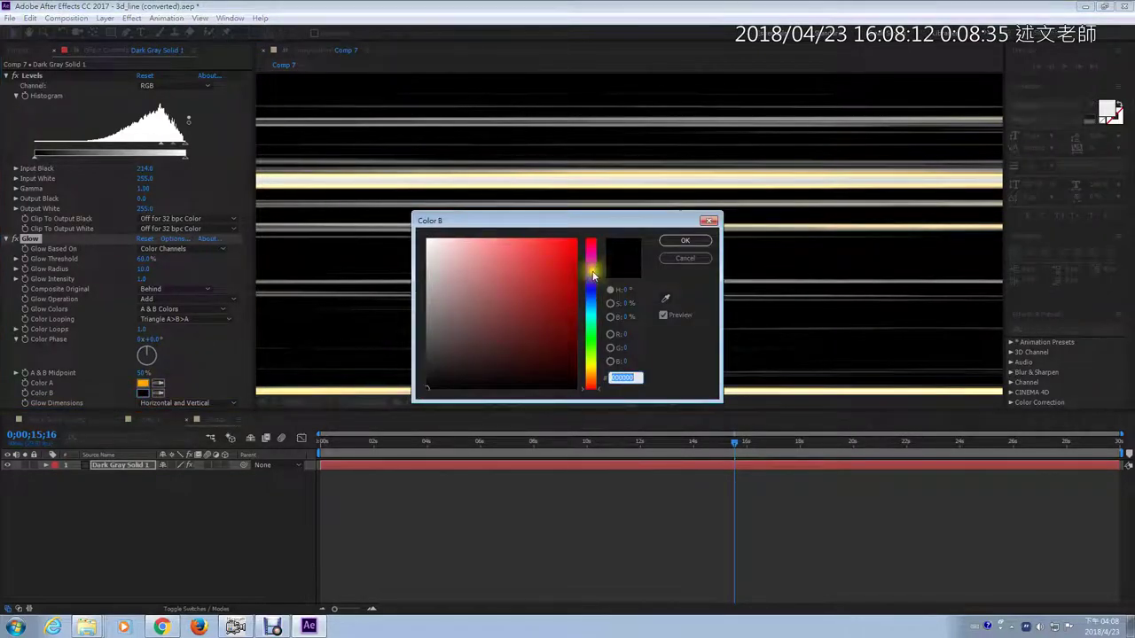
{"action": "left_click", "coordinate": [590, 243]}
{"action": "left_click", "coordinate": [573, 245]}
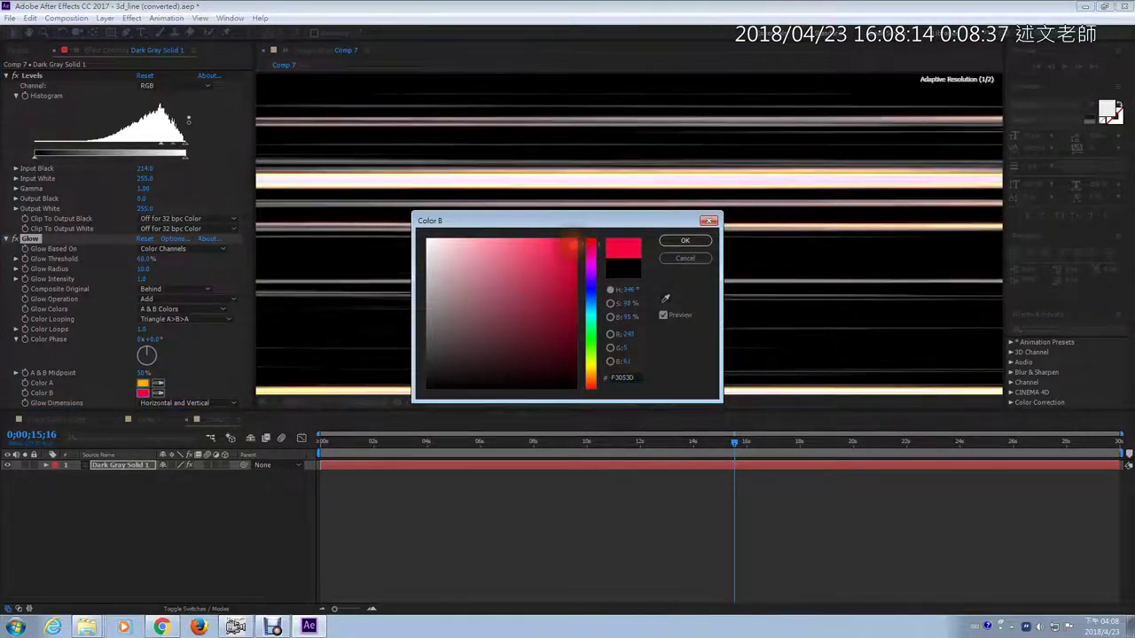
{"action": "left_click", "coordinate": [591, 369]}
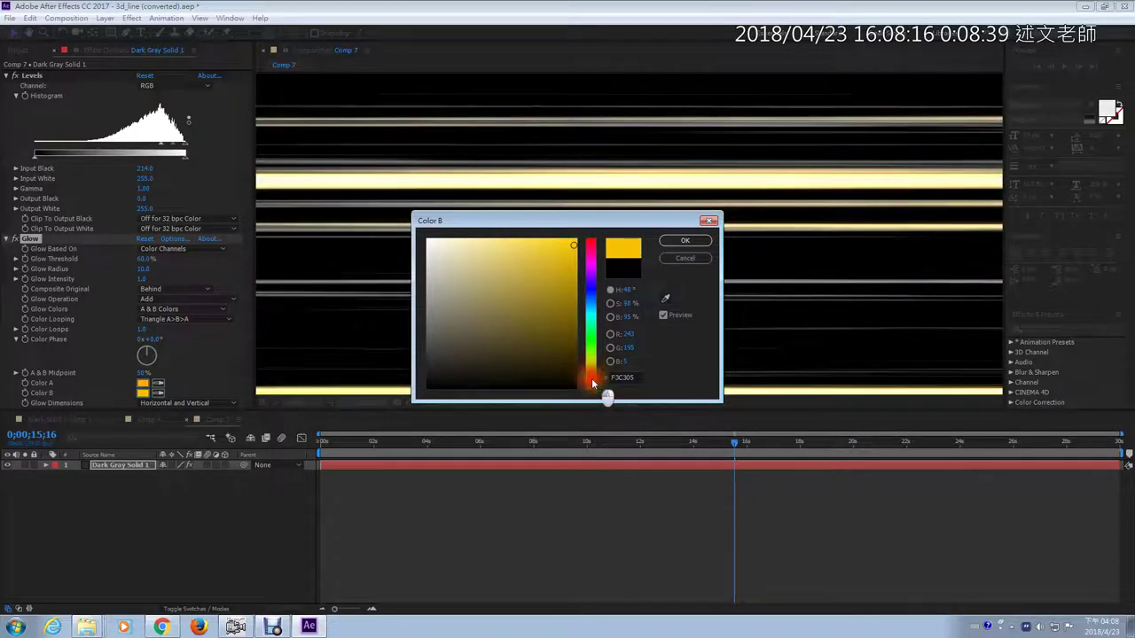
{"action": "left_click", "coordinate": [593, 386]}
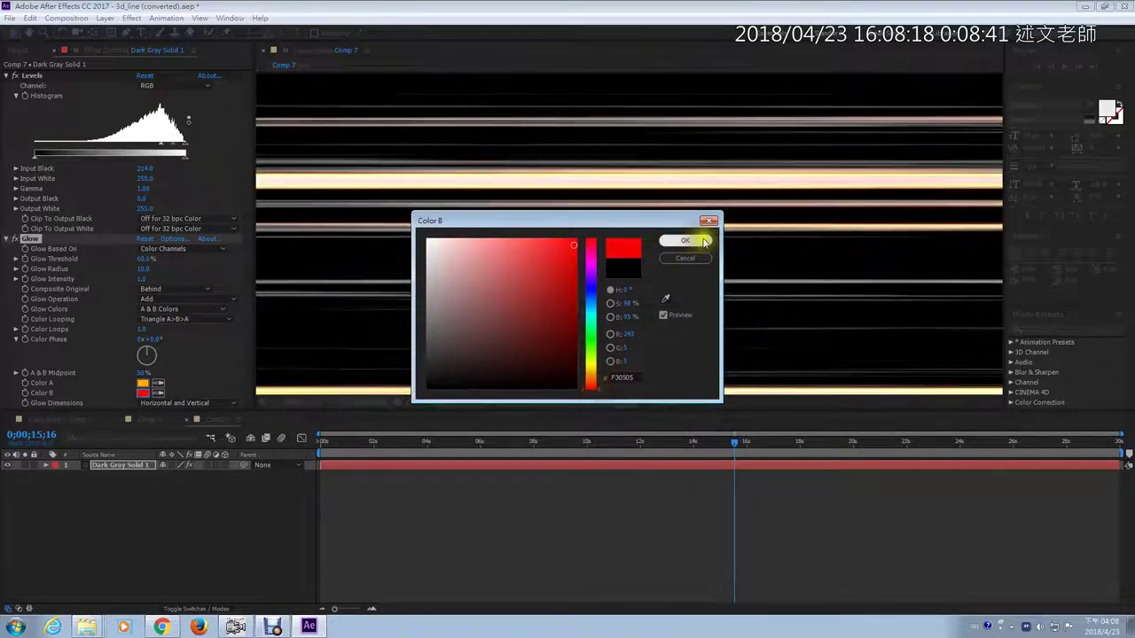
{"action": "left_click", "coordinate": [686, 241]}
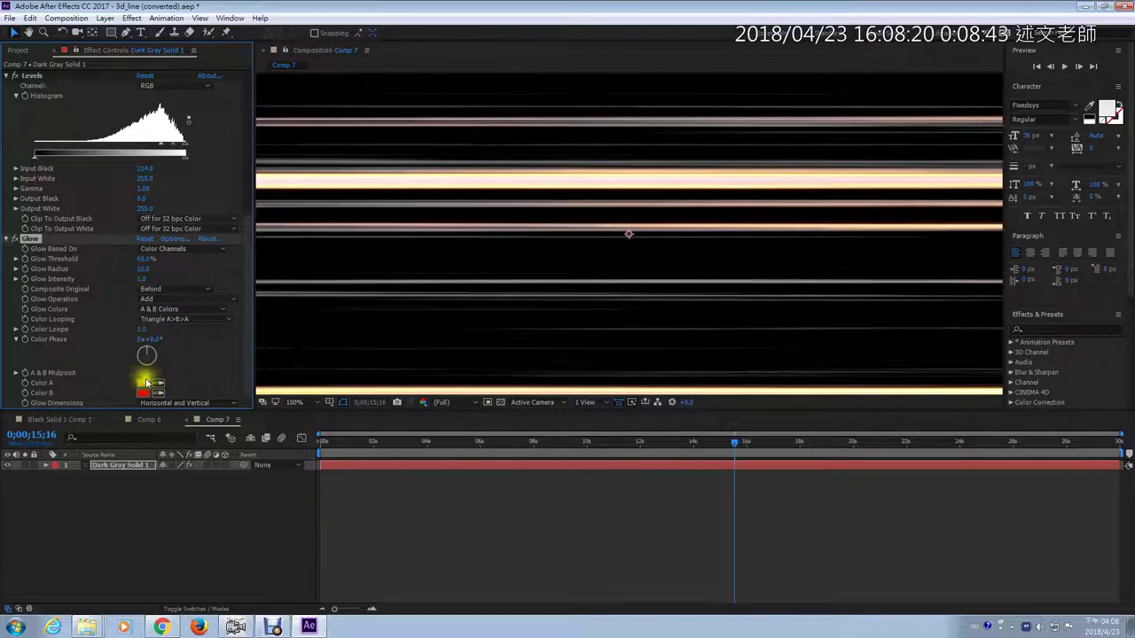
{"action": "left_click_drag", "start_coordinate": [144, 376], "coordinate": [202, 372]}
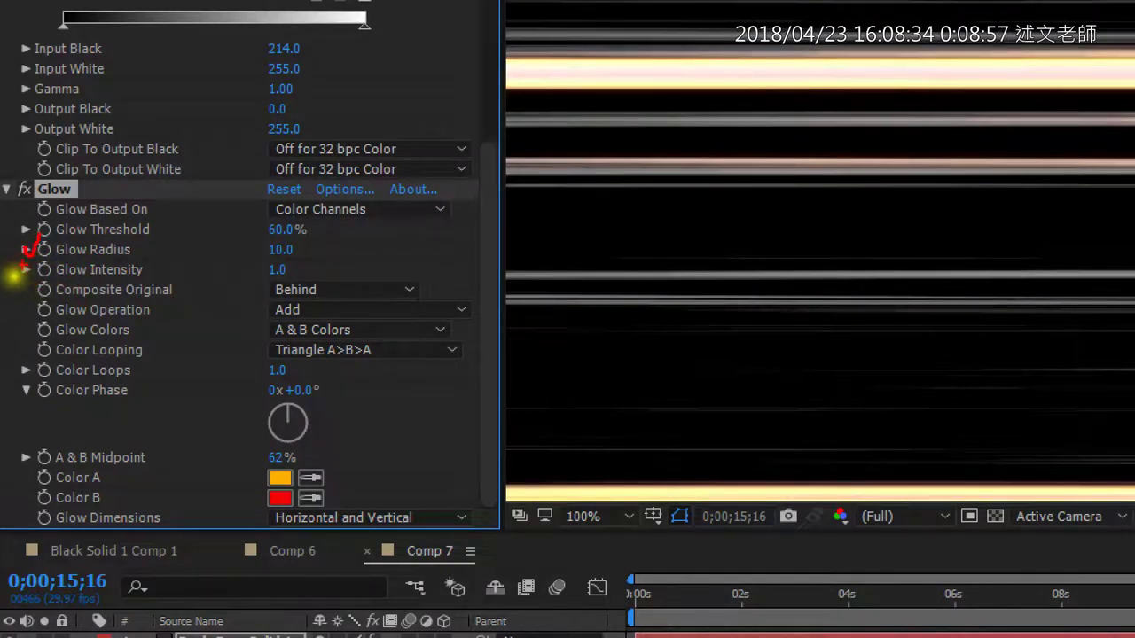
{"action": "left_click_drag", "start_coordinate": [32, 282], "coordinate": [62, 236]}
{"action": "left_click_drag", "start_coordinate": [257, 259], "coordinate": [333, 260]}
{"action": "left_click_drag", "start_coordinate": [263, 282], "coordinate": [315, 276]}
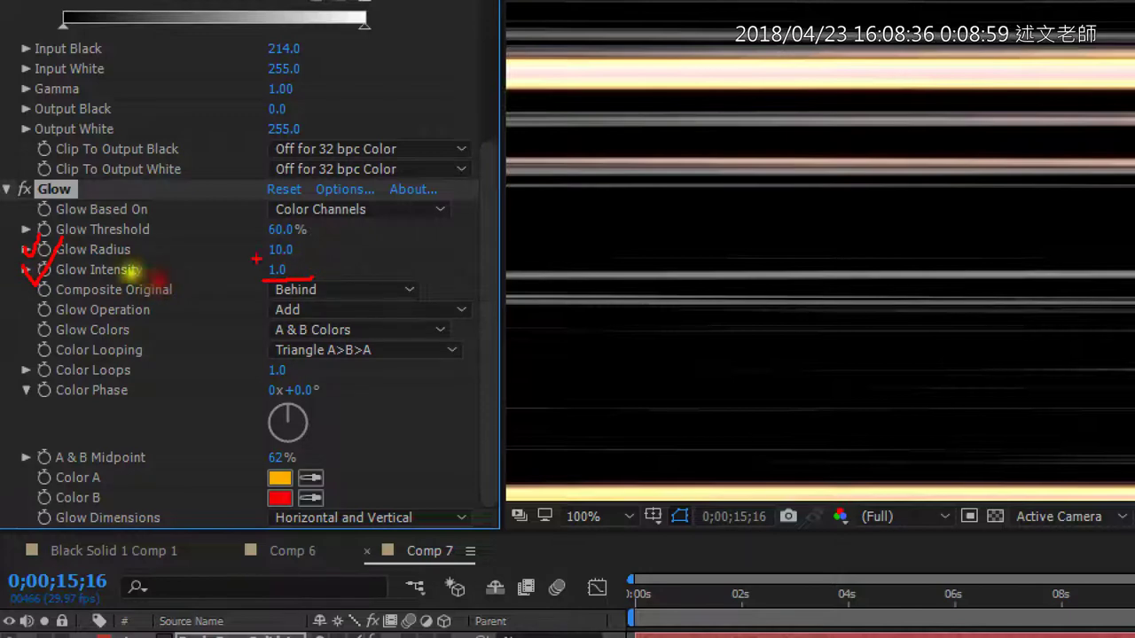
{"action": "key", "text": "Escape"}
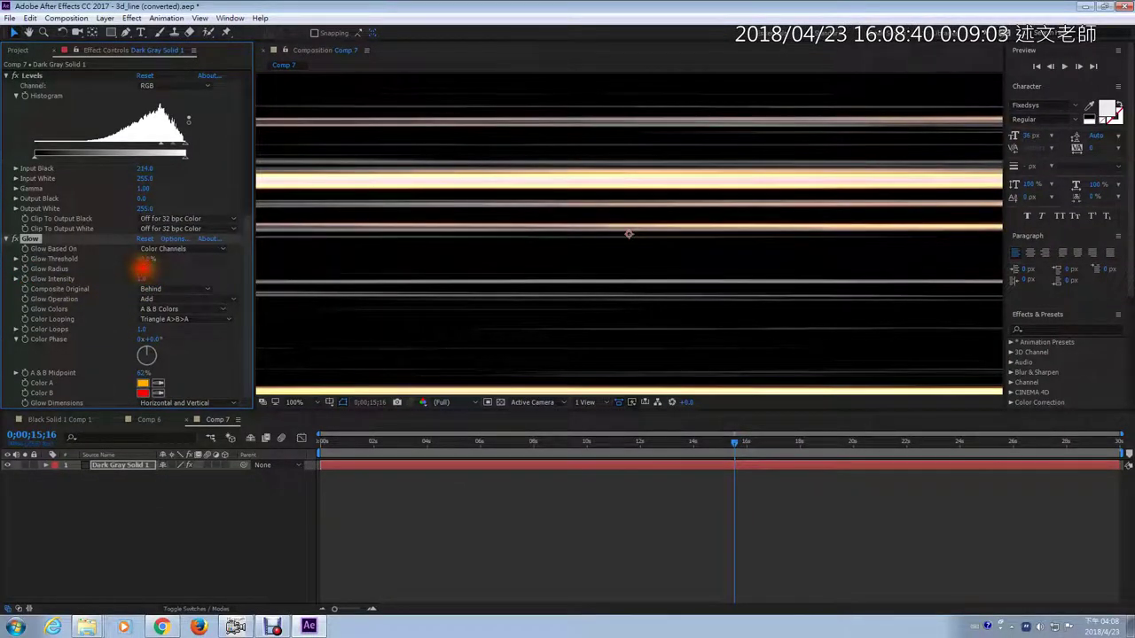
Set the Glow Radius to 49 and raise the Glow Intensity to about 1.8
{"action": "left_click_drag", "start_coordinate": [141, 268], "coordinate": [166, 268]}
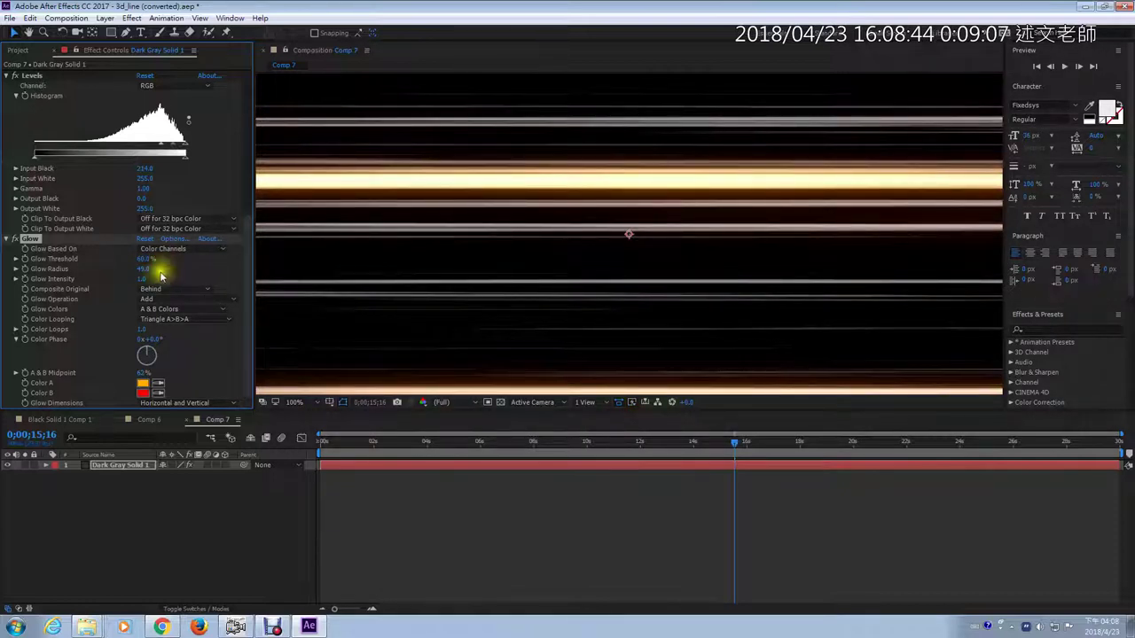
{"action": "left_click_drag", "start_coordinate": [147, 279], "coordinate": [180, 278]}
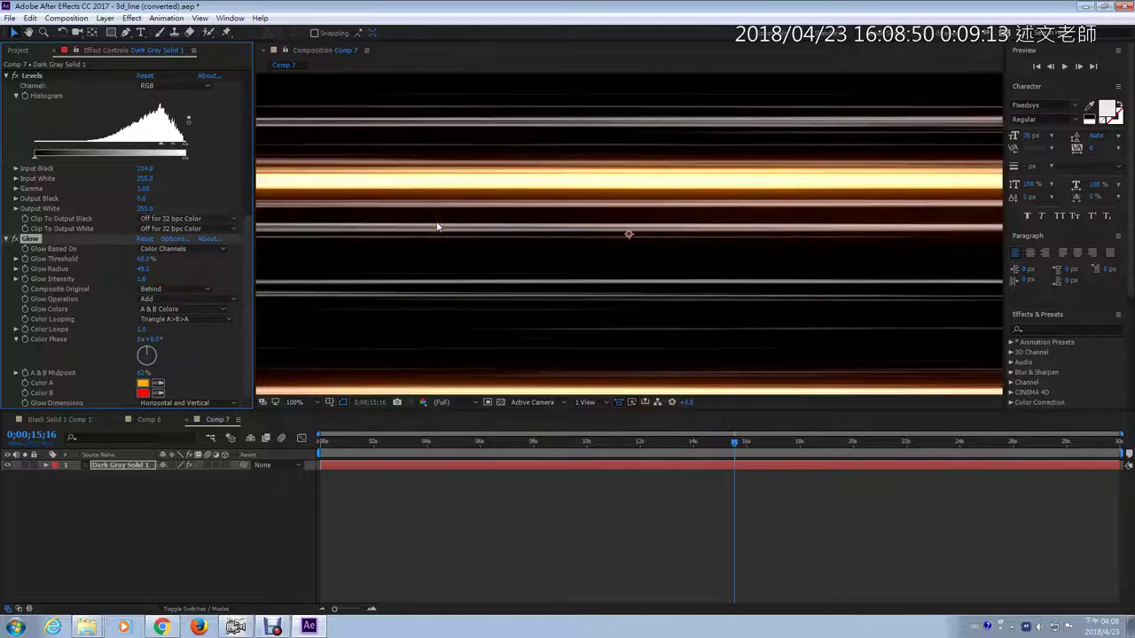
Preview the whole frame of Comp 7 at several times along the timeline, and return to the Fractal Noise settings of Dark Gray Solid 1
{"action": "key", "text": "comma"}
{"action": "key", "text": "comma"}
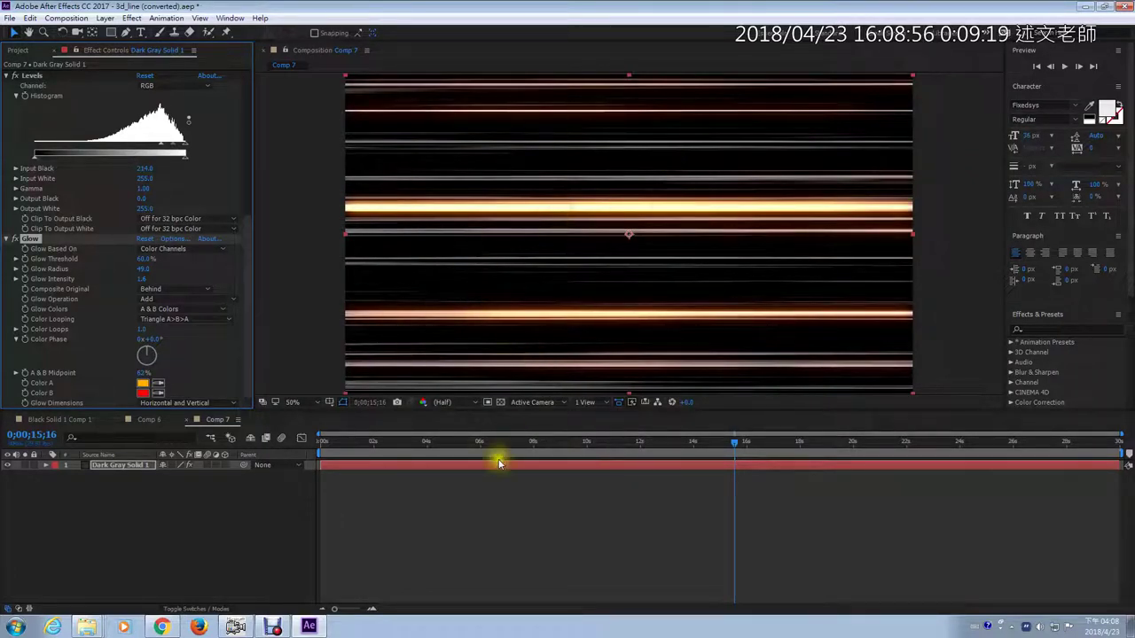
{"action": "left_click", "coordinate": [479, 438]}
{"action": "left_click_drag", "start_coordinate": [479, 438], "coordinate": [423, 443]}
{"action": "left_click", "coordinate": [664, 443]}
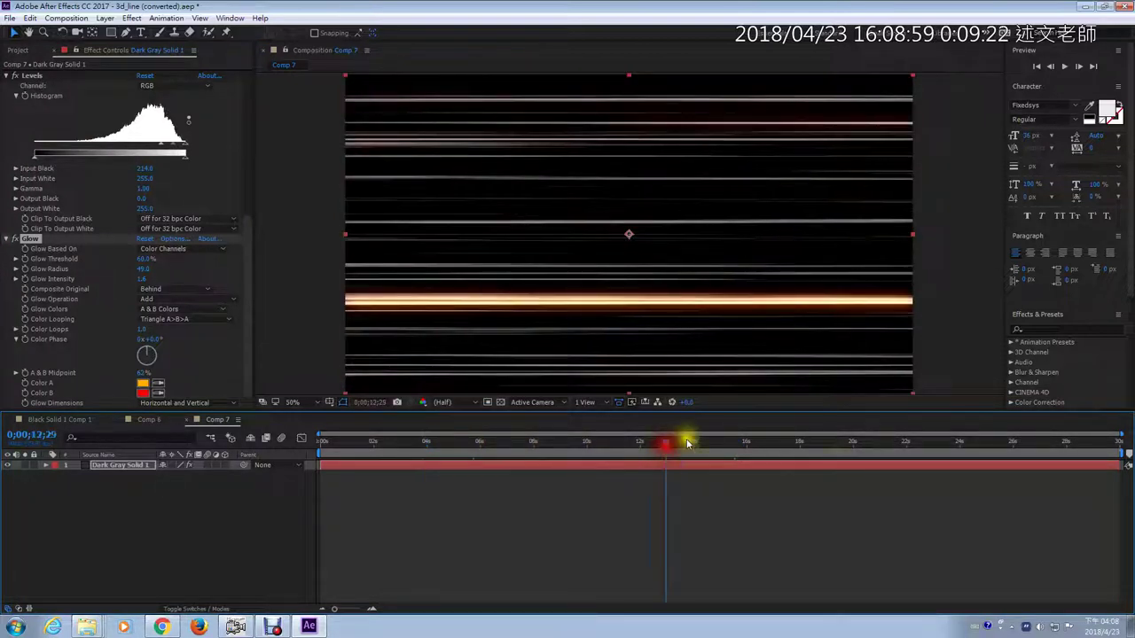
{"action": "left_click", "coordinate": [830, 443]}
{"action": "left_click", "coordinate": [912, 443]}
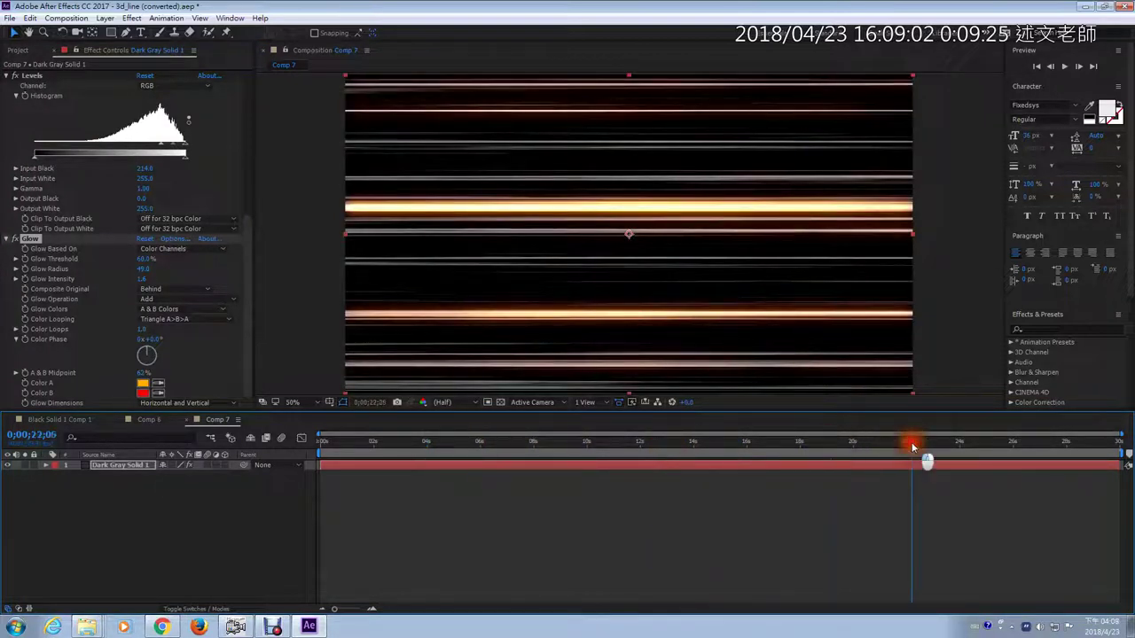
{"action": "left_click", "coordinate": [1020, 443]}
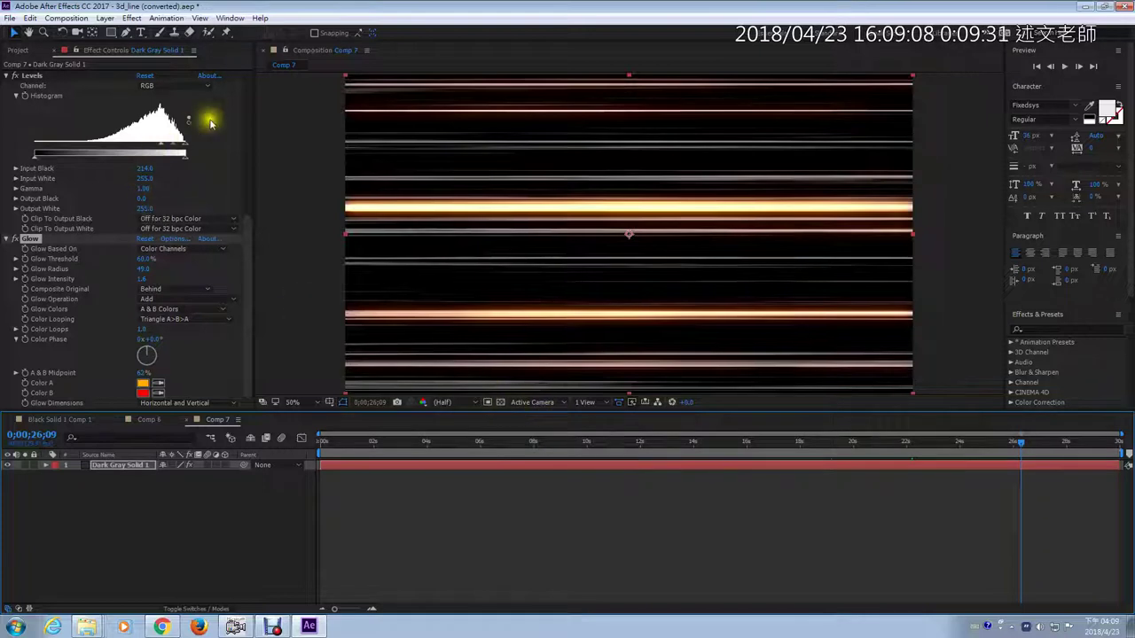
{"action": "scroll", "coordinate": [248, 119], "scroll_direction": "up", "scroll_amount": 5}
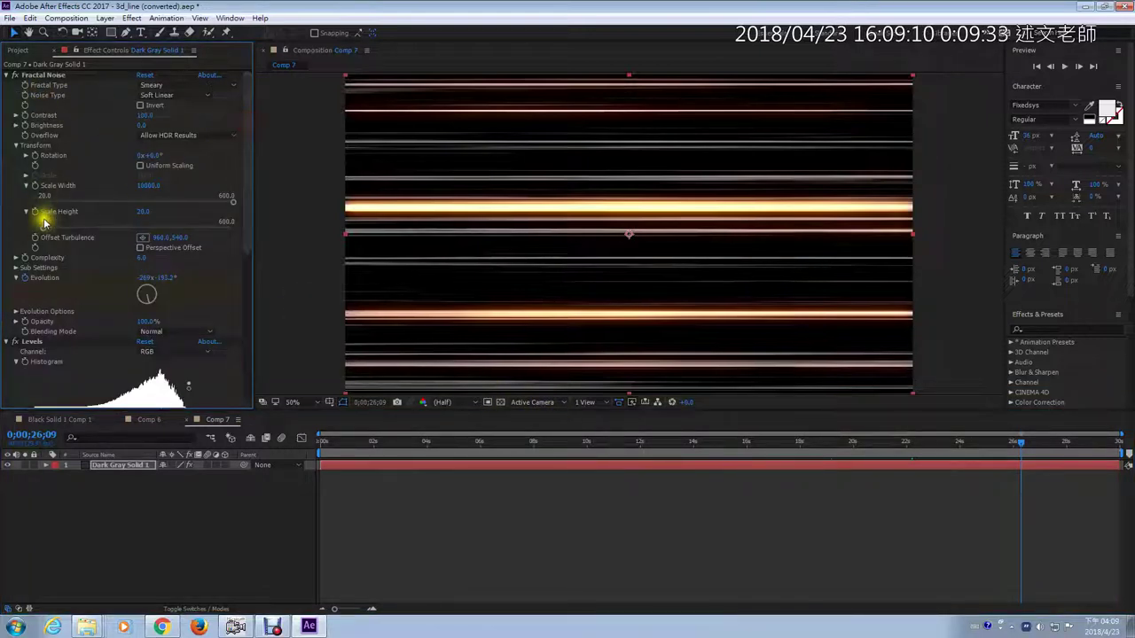